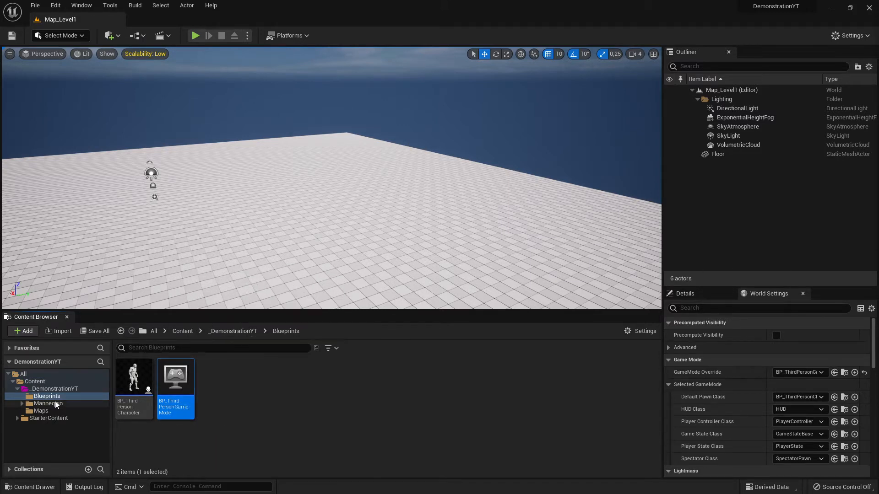
Step: Review the character and game mode Blueprint assets in the Blueprints folder
click(207, 405)
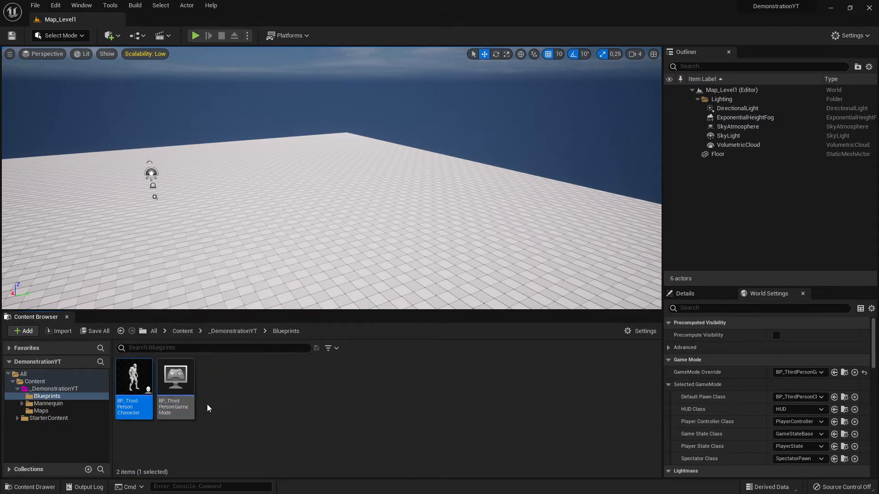
click(174, 387)
click(133, 385)
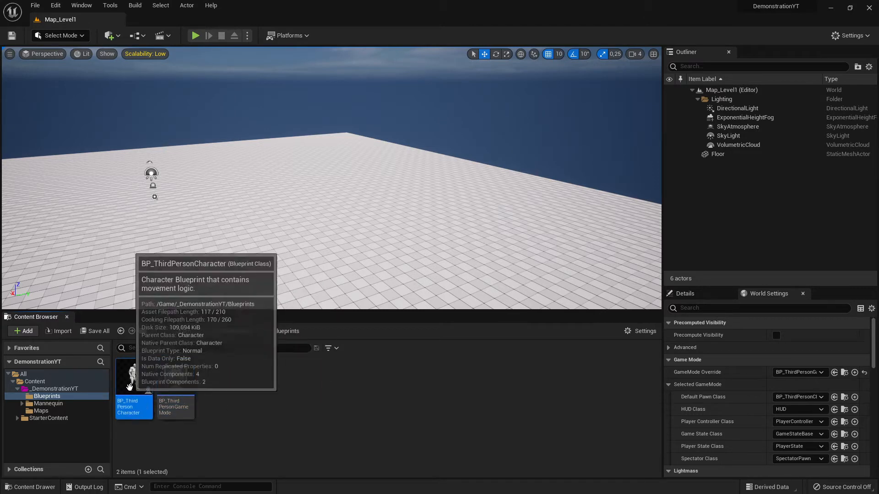
click(253, 412)
click(175, 380)
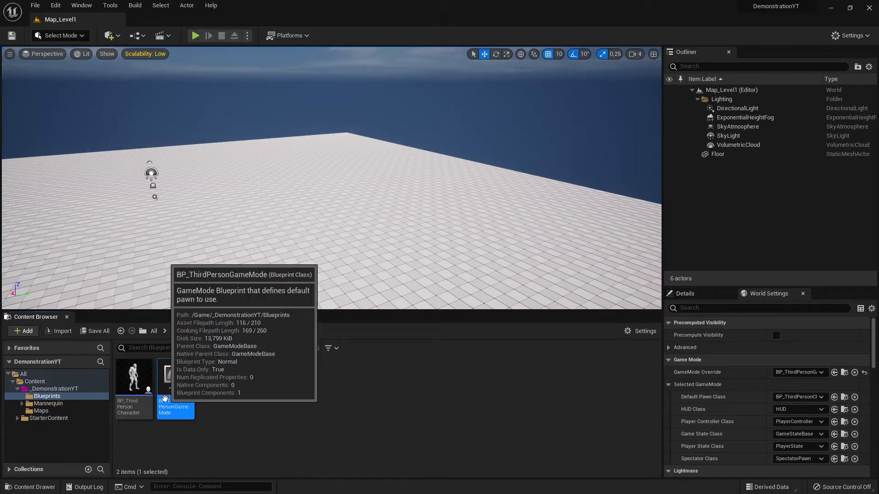
click(255, 418)
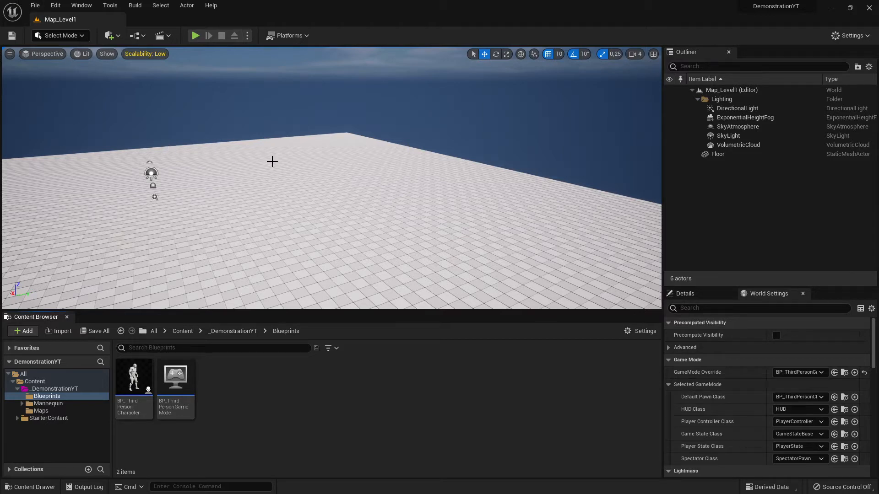
mouse_move(187, 405)
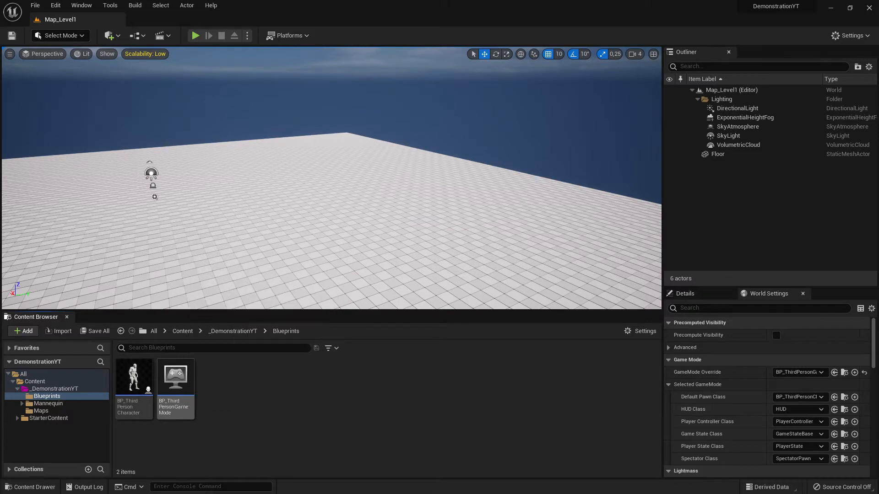
Step: Set the project's Default GameMode to BP_ThirdPersonGameMode in the Maps & Modes project settings, and close the settings
click(35, 5)
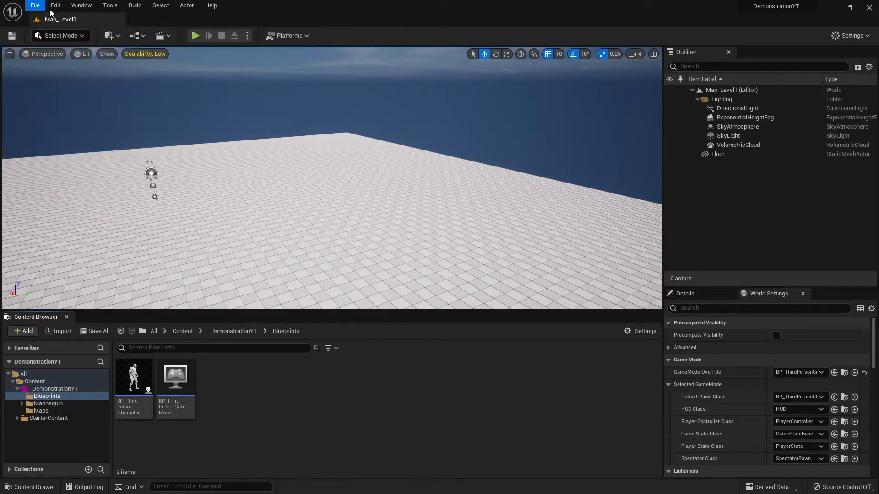
click(54, 6)
click(102, 141)
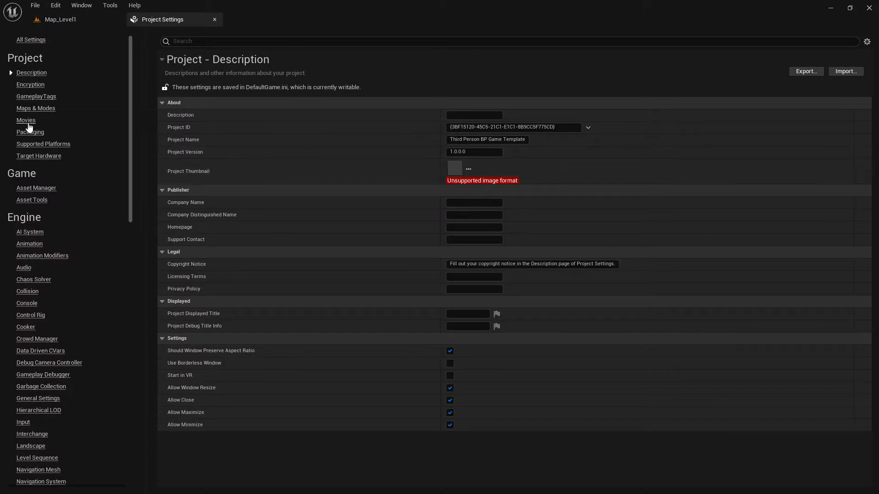
click(21, 110)
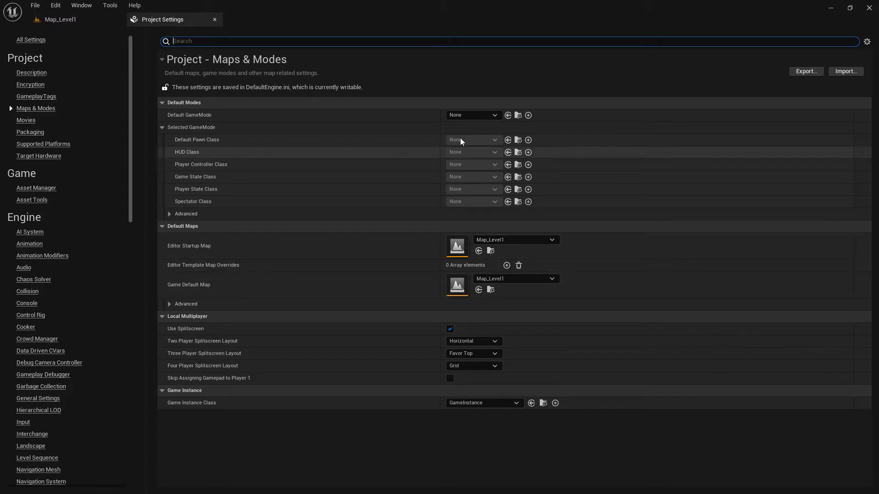
click(471, 116)
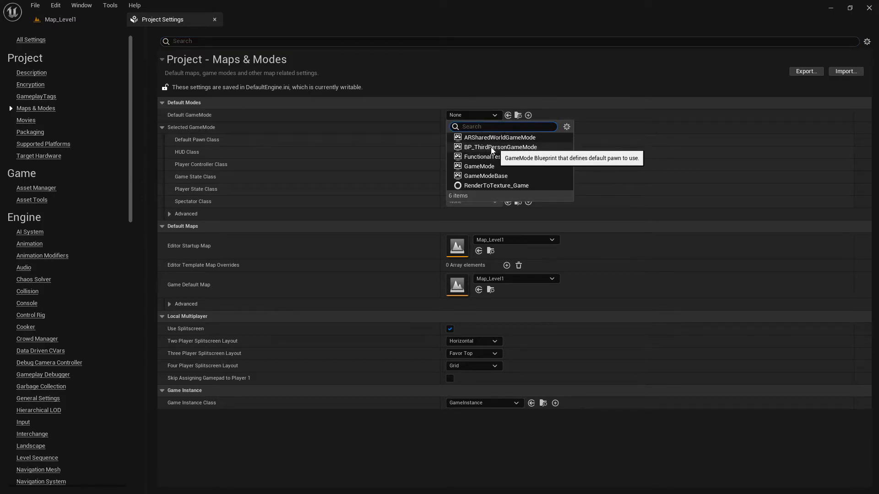
click(504, 148)
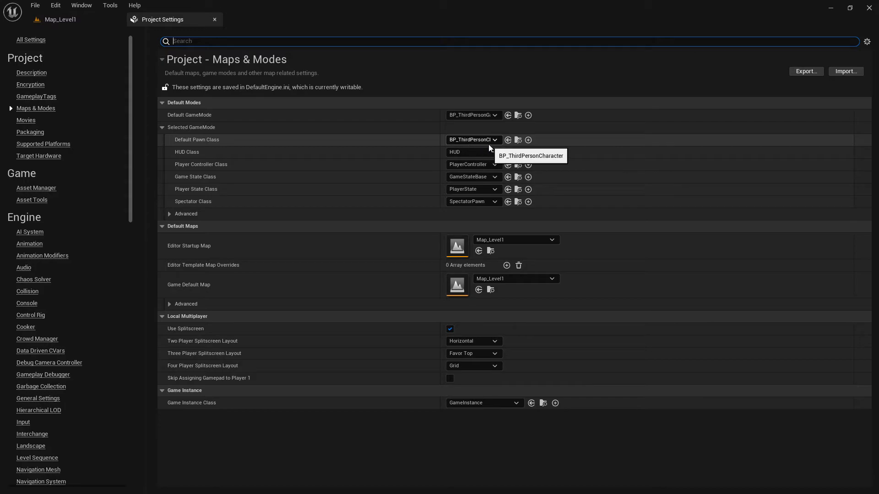
click(47, 20)
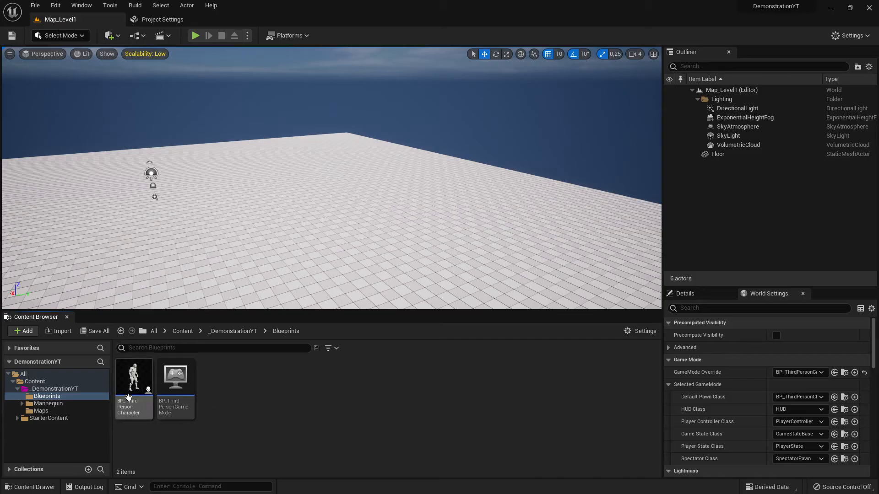
click(161, 19)
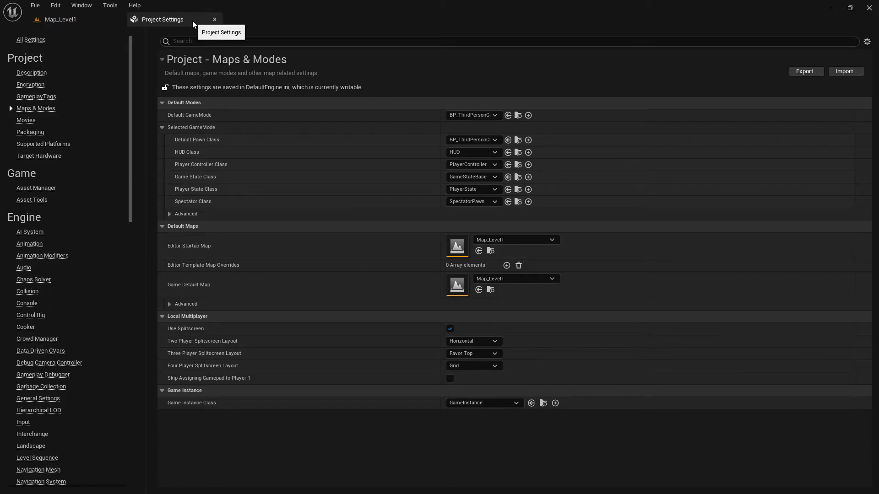
click(214, 20)
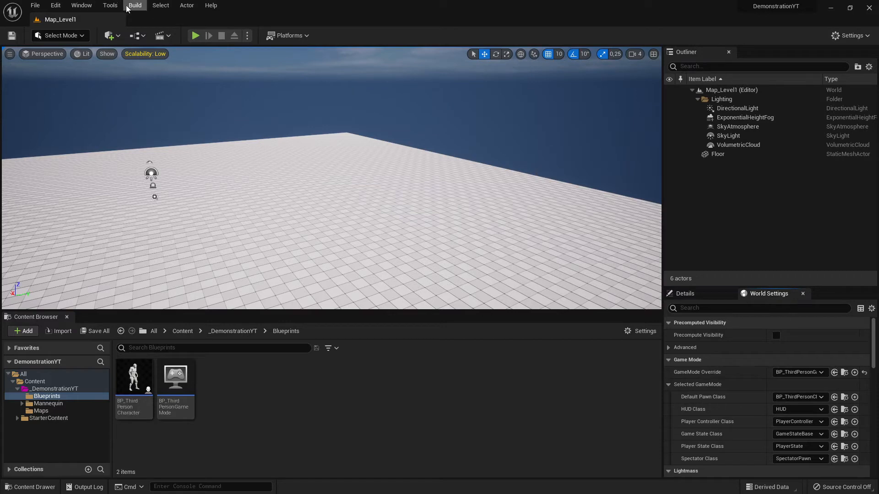
Step: Examine the Game Mode section of the level's World Settings, including the override and the selected game mode's classes
click(80, 5)
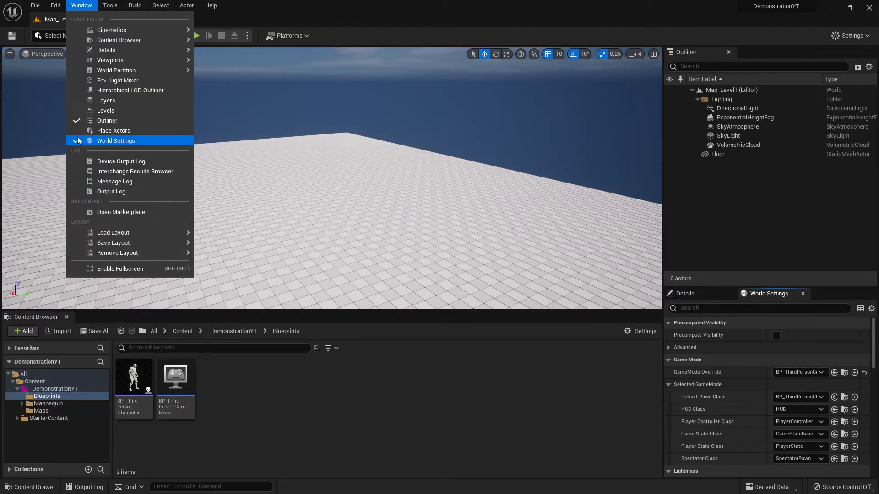
click(313, 15)
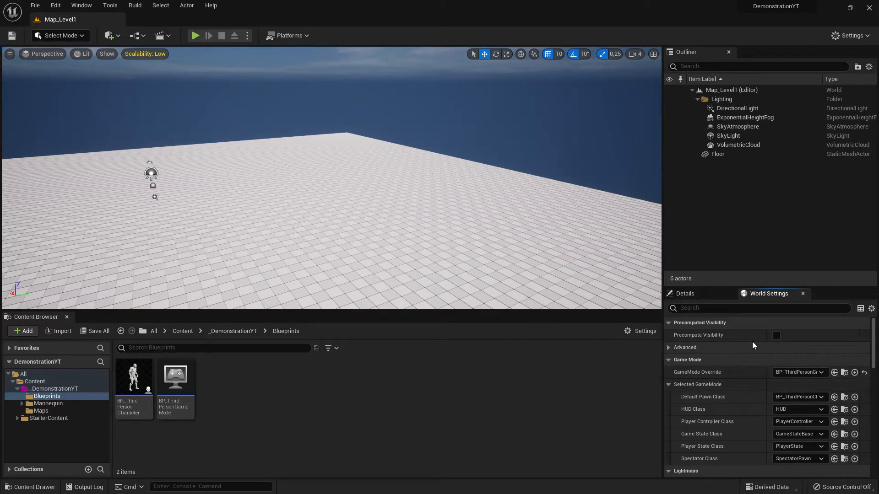
click(670, 361)
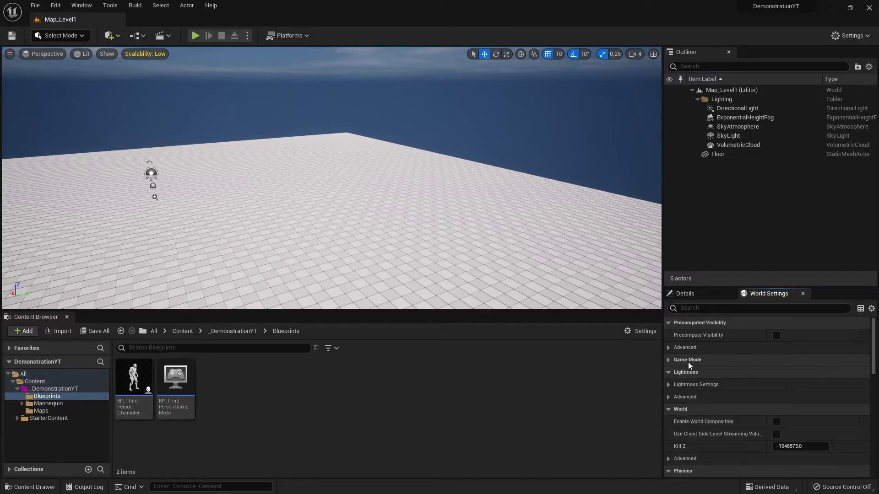
click(668, 360)
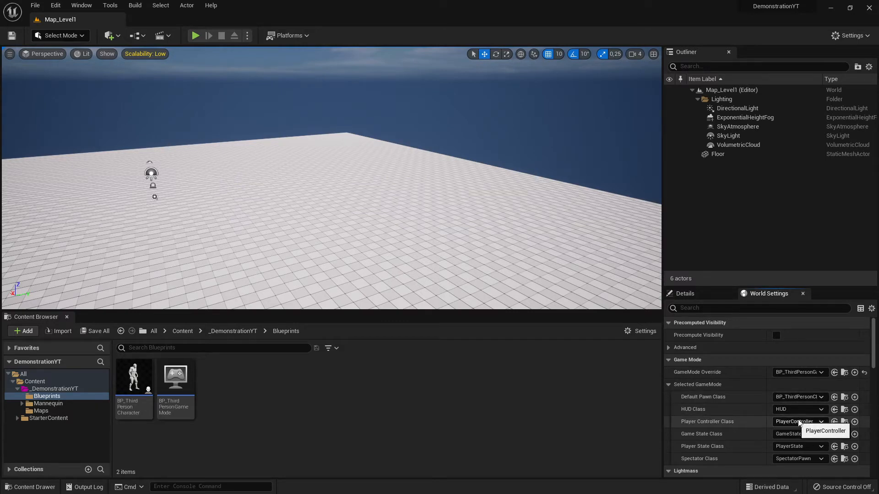
scroll(783, 398, down, 1)
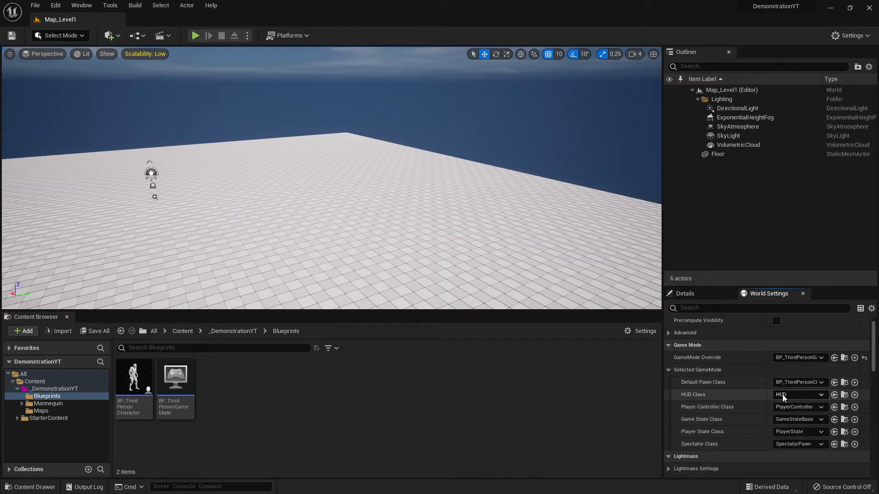
scroll(783, 397, up, 1)
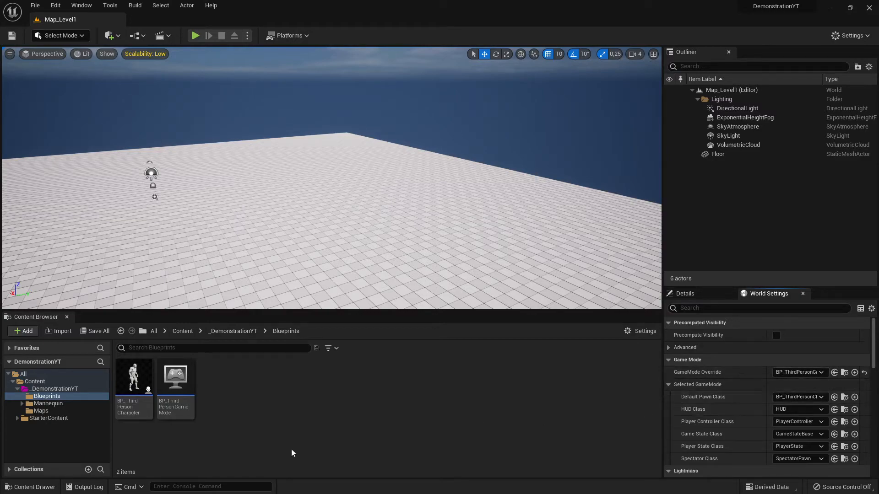
Step: Show the Maps folder's contents and shrink the Content Browser to give the level viewport more height
click(87, 412)
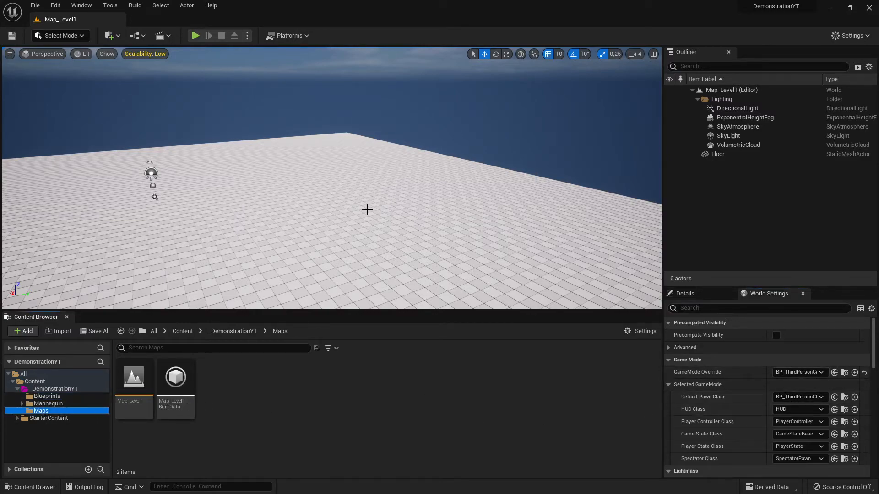
right_drag(368, 209, 342, 299)
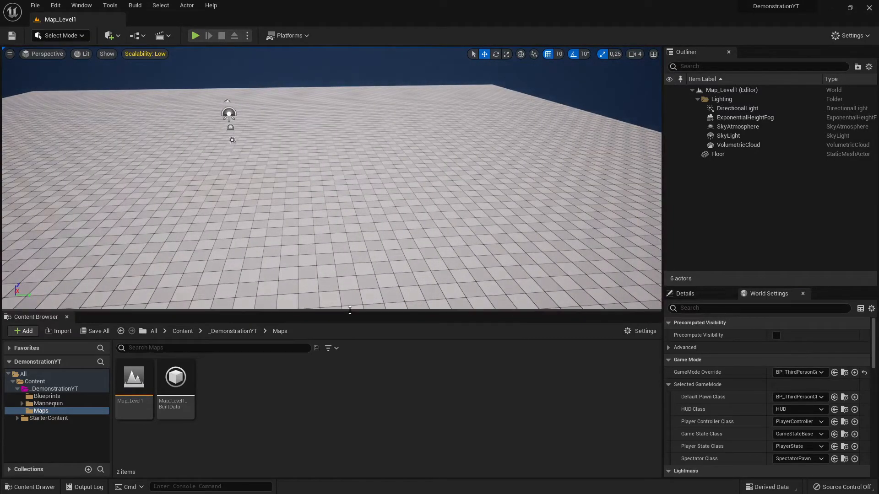
drag(349, 311, 351, 338)
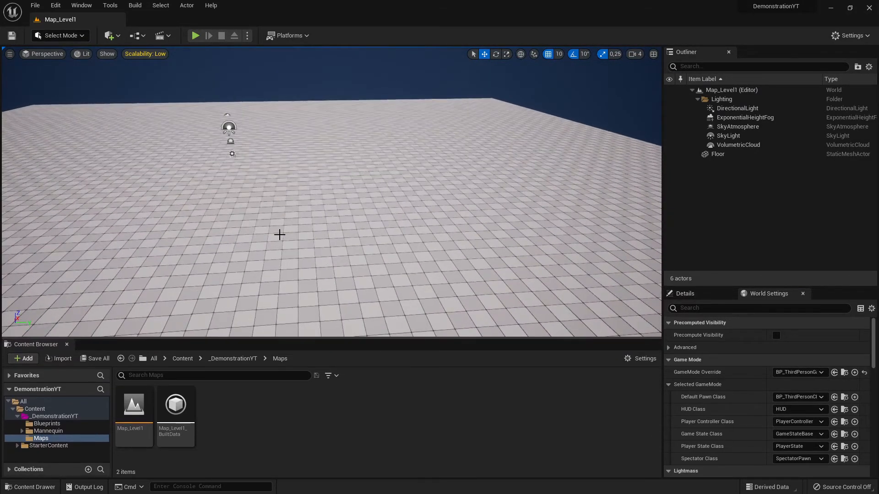
right_drag(279, 234, 306, 197)
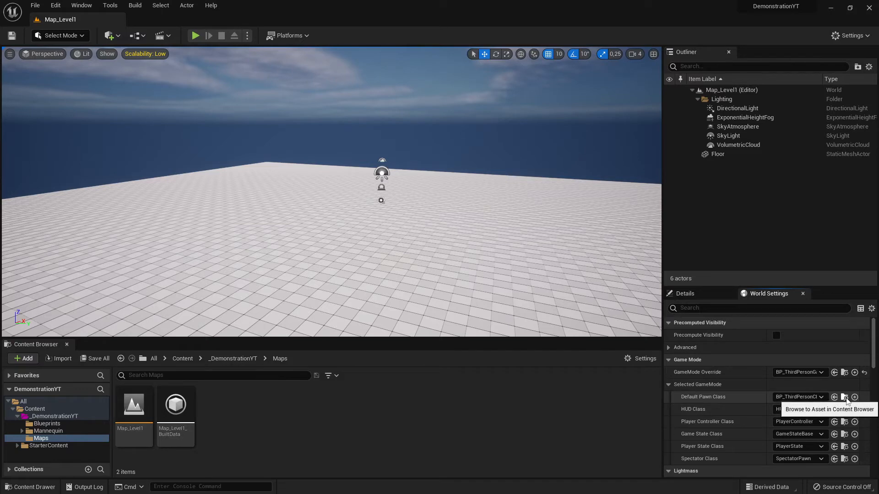
Step: Locate the asset used as the level's GameMode Override, open it, and dock its editor beside the Map_Level1 tab
click(844, 373)
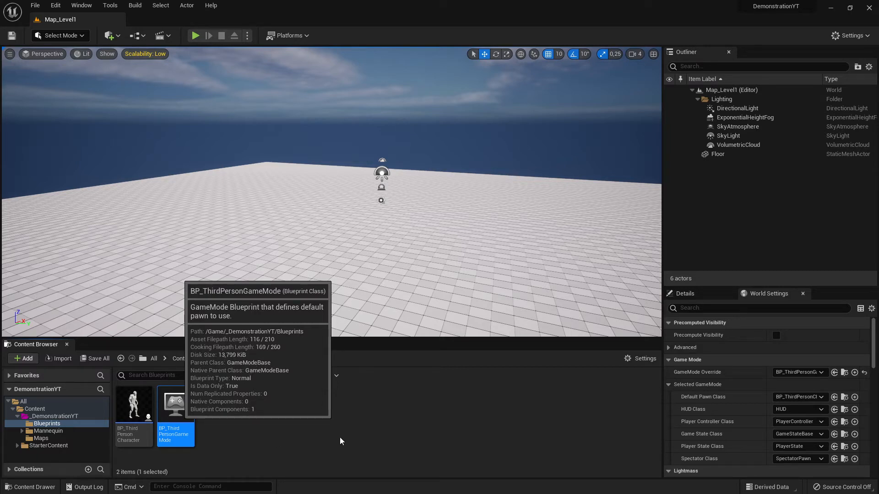
key(Return)
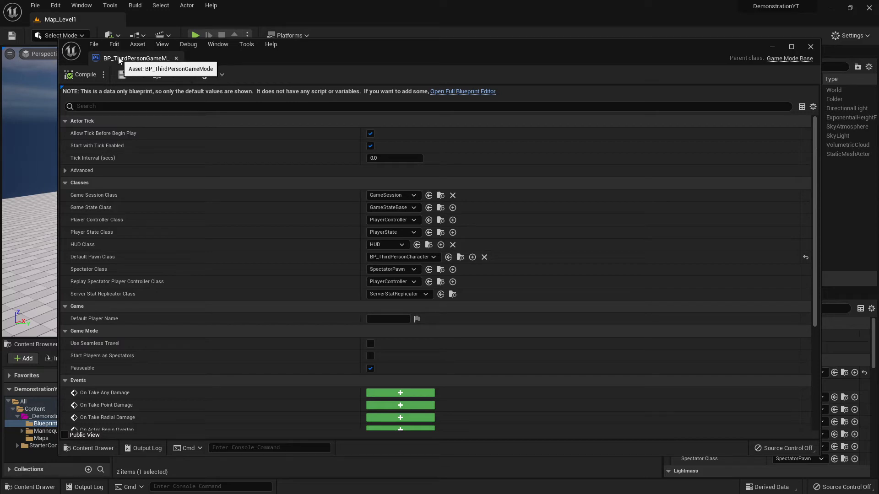
drag(119, 59, 161, 19)
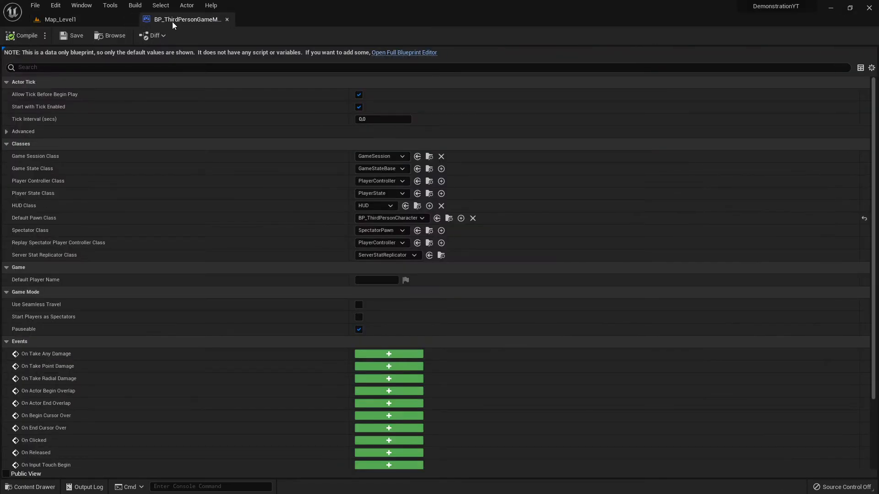
click(83, 22)
click(148, 20)
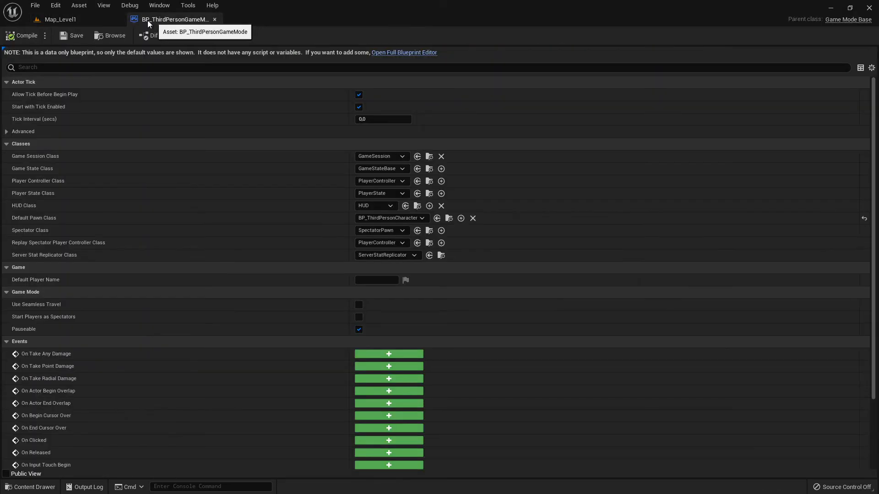
click(102, 24)
click(150, 21)
click(83, 21)
click(139, 21)
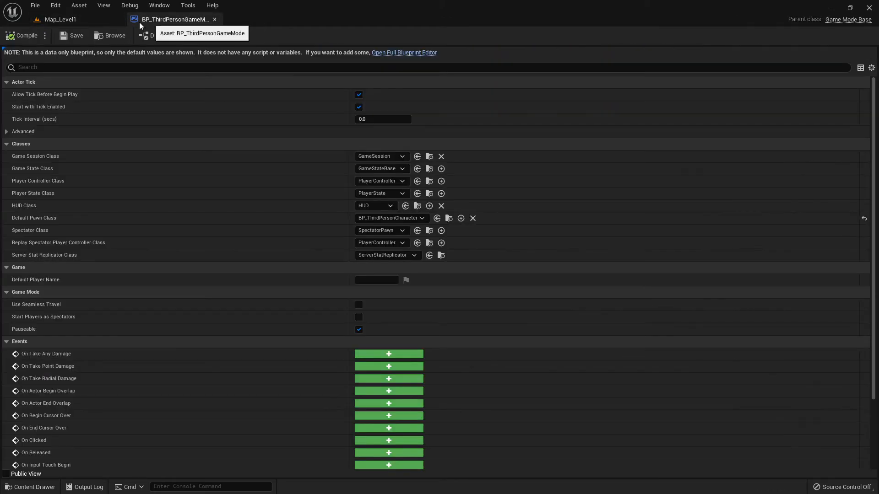
click(113, 22)
click(178, 20)
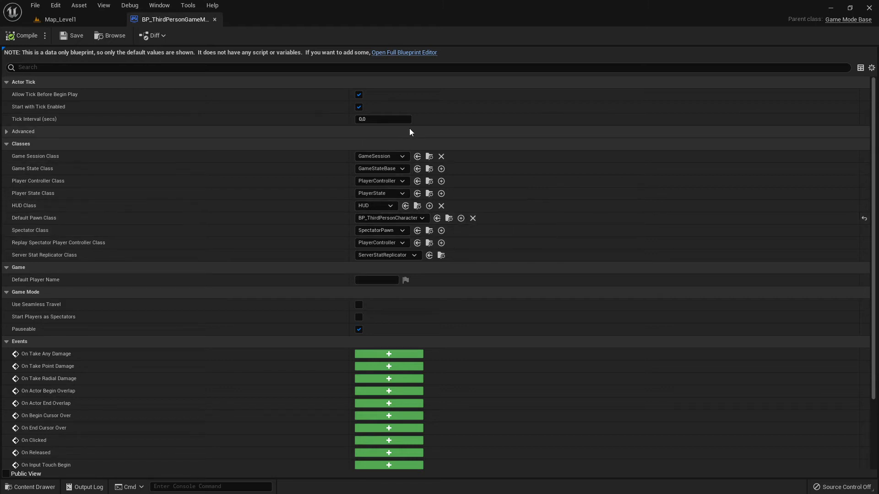
Step: View BP_ThirdPersonGameMode in the full Blueprint editor, and close it
click(399, 53)
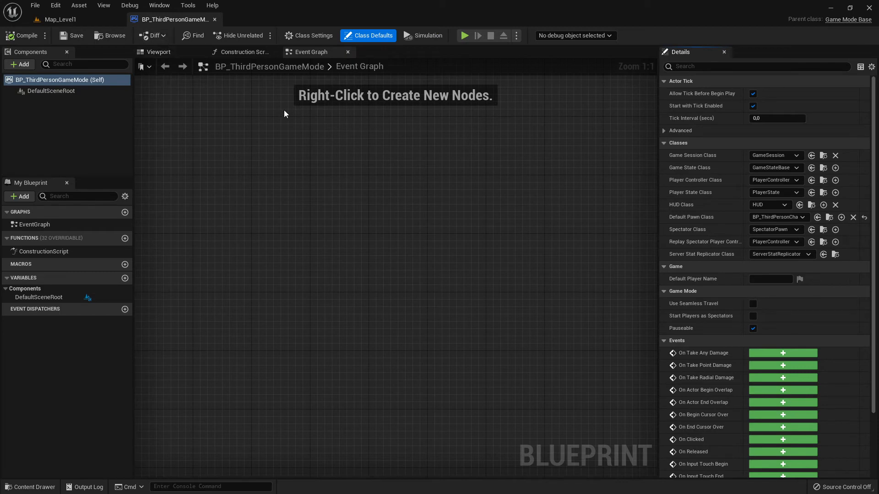
click(215, 19)
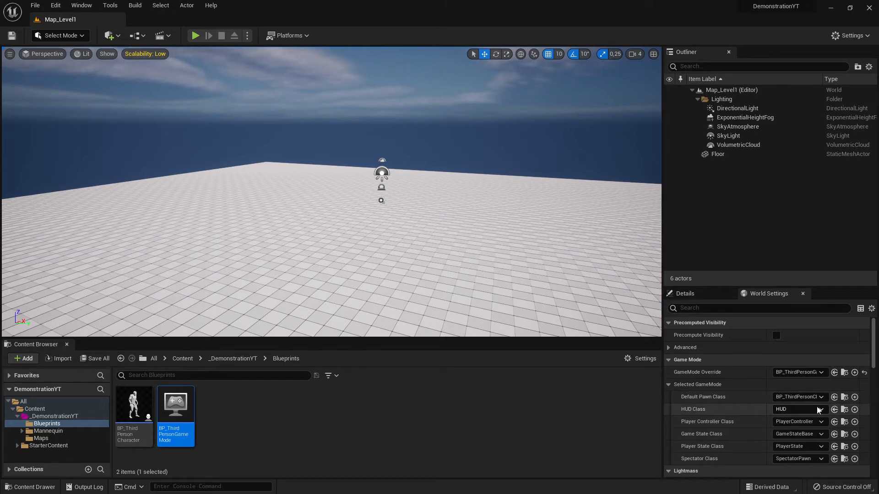
Step: Open the level's default pawn Blueprint, BP_ThirdPersonCharacter, and dock its editor beside the Map_Level1 tab
click(834, 397)
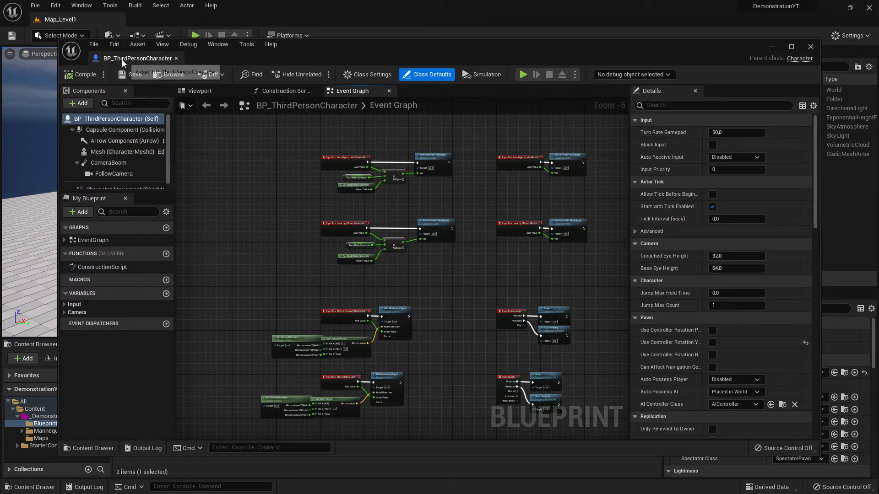
drag(137, 58, 174, 19)
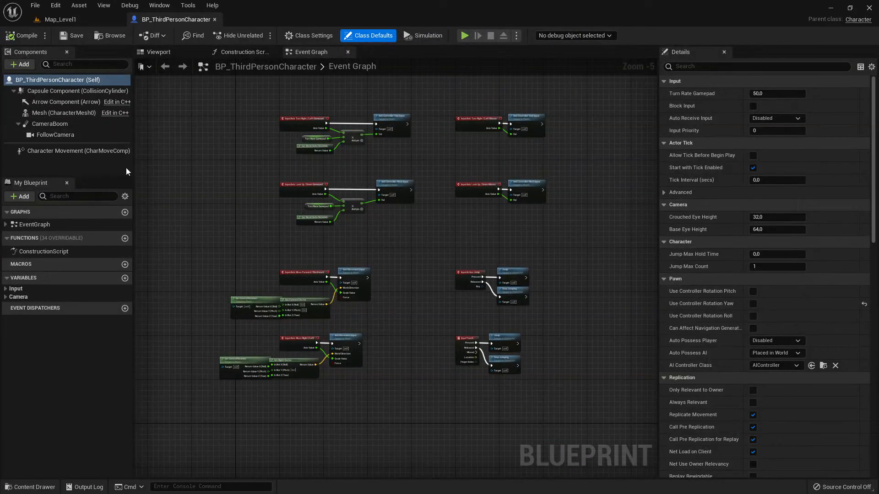
click(67, 21)
click(176, 19)
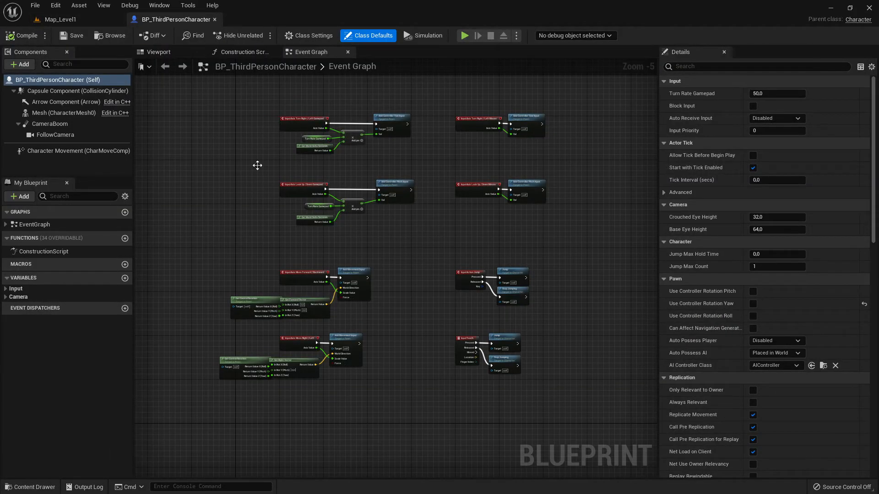
right_drag(207, 135, 231, 145)
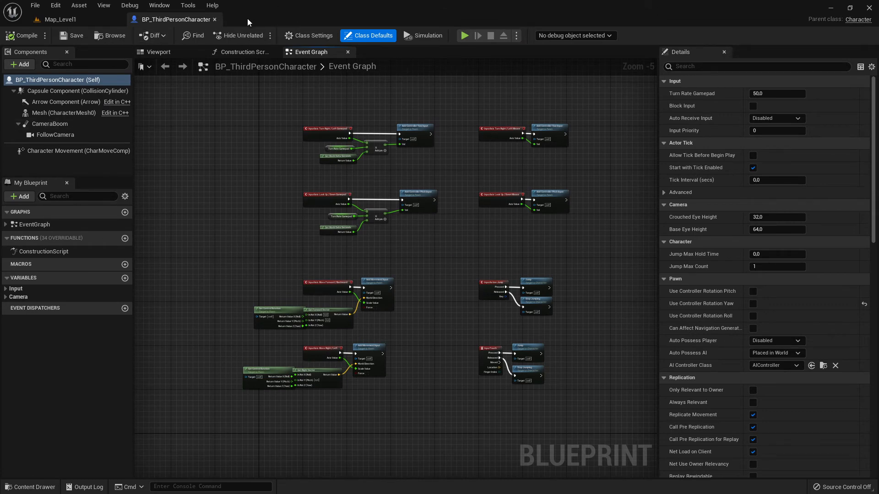
Step: Close the BP_ThirdPersonCharacter editor and show the contents of the project's Blueprints folder
click(214, 19)
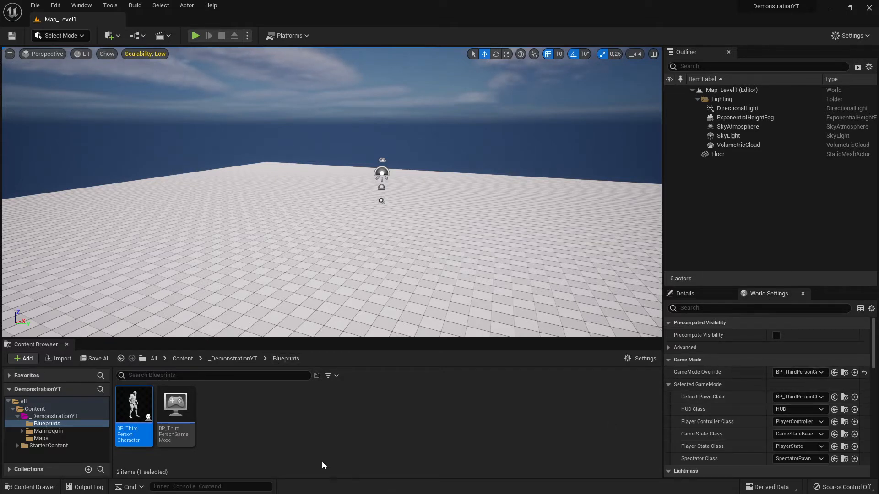
click(48, 436)
click(72, 425)
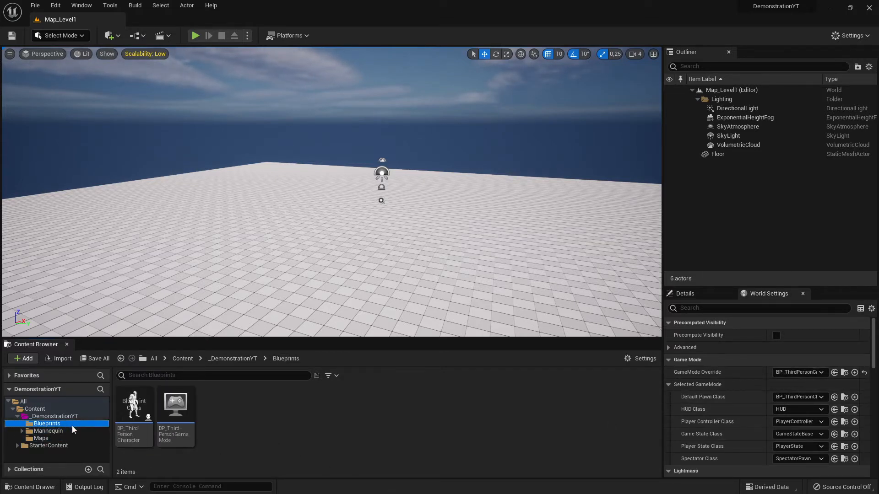
Step: View the top-level contents of the _DemonstrationYT and StarterContent folders, and return to the _DemonstrationYT Blueprints folder
click(64, 417)
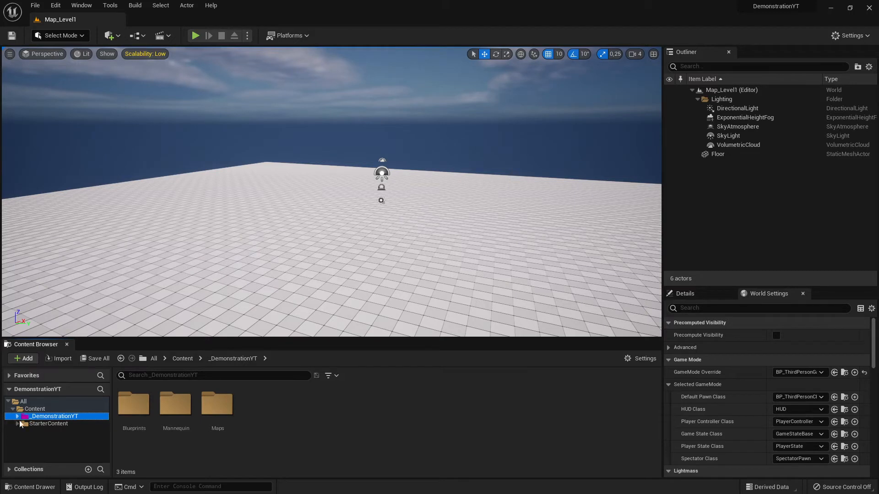
click(40, 424)
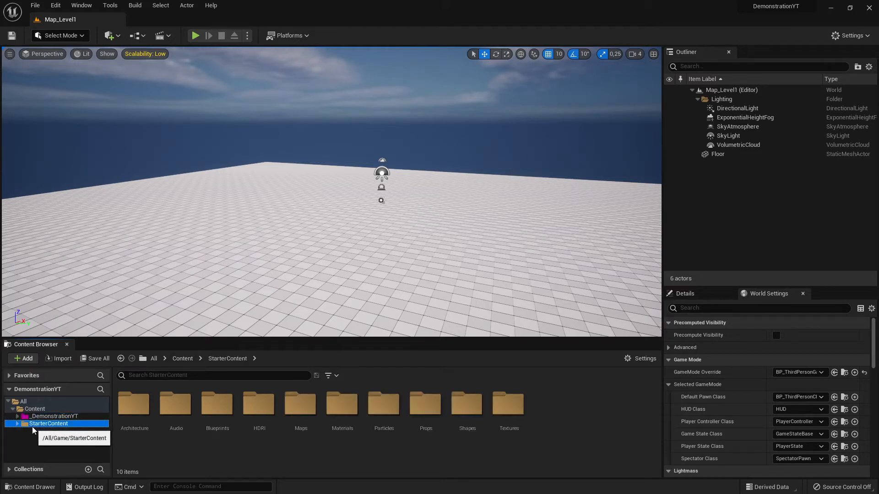
click(46, 417)
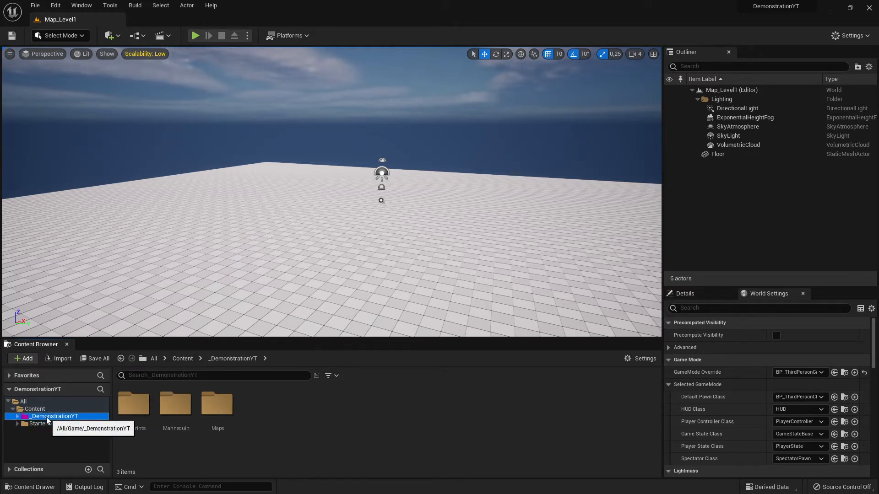
click(17, 416)
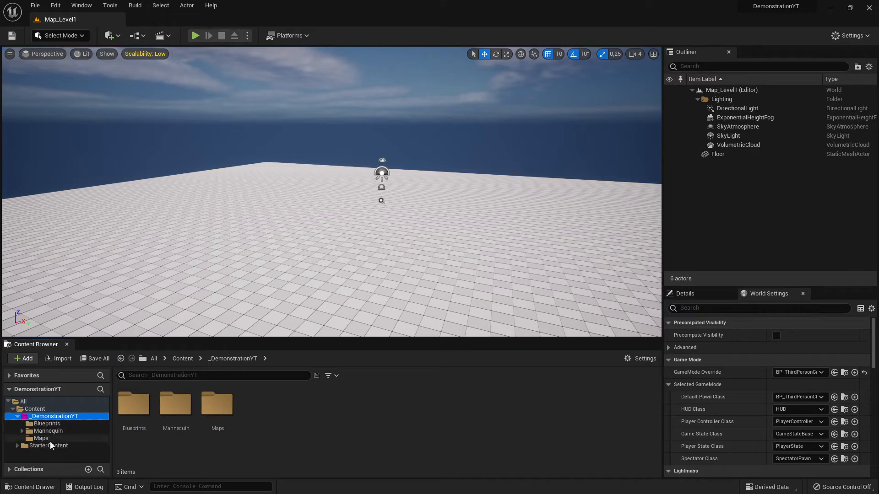
click(47, 424)
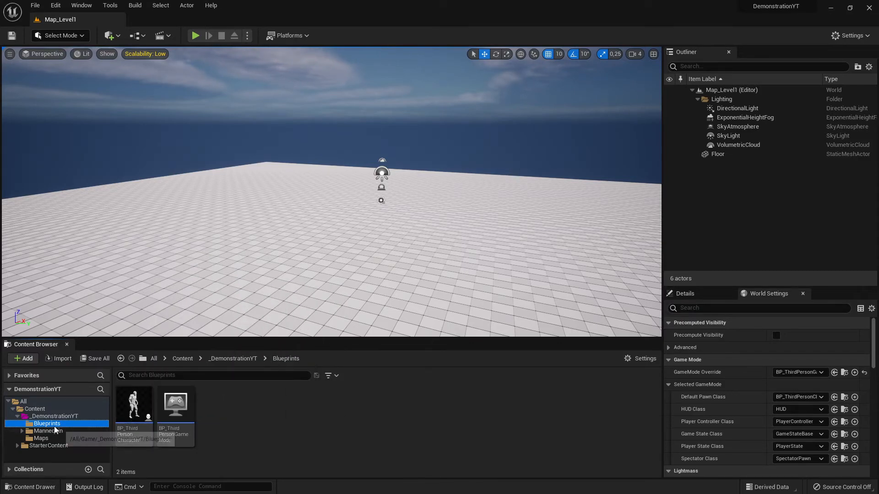
Step: Expand the Mannequin folder to view its subfolders, return to the _DemonstrationYT Blueprints folder, and collapse Mannequin again
click(22, 431)
scroll(64, 430, down, 1)
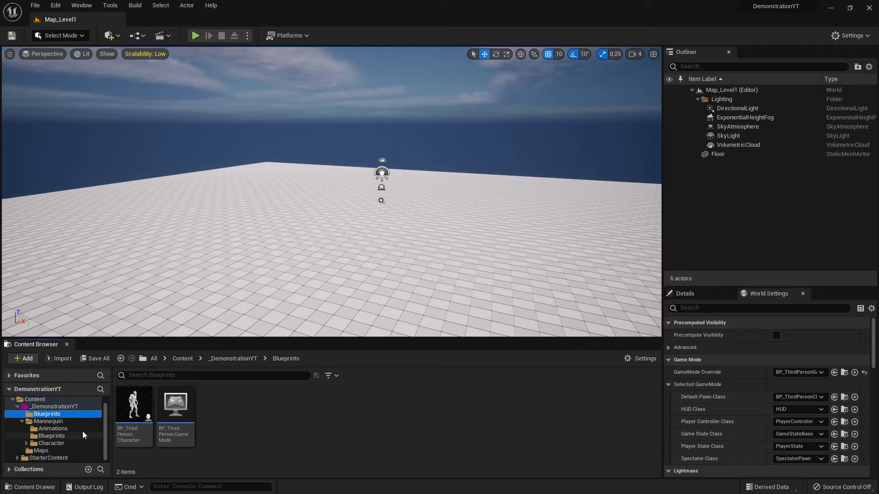
click(53, 421)
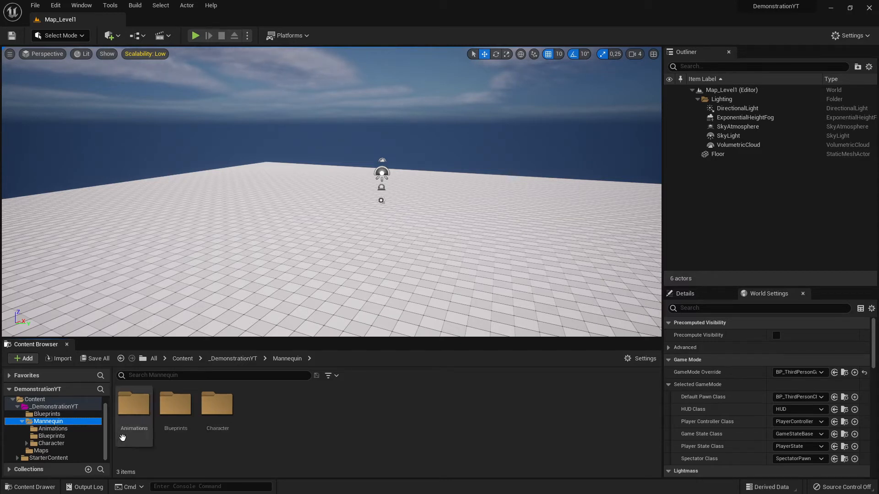
click(48, 414)
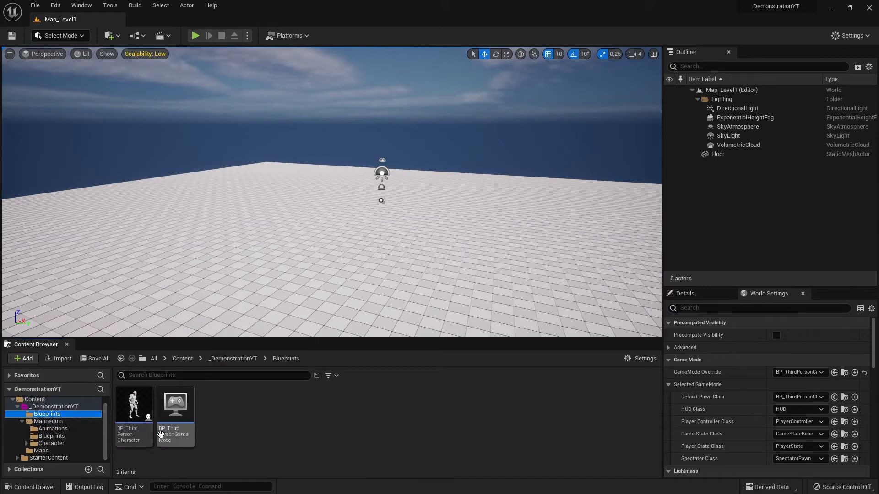
click(22, 422)
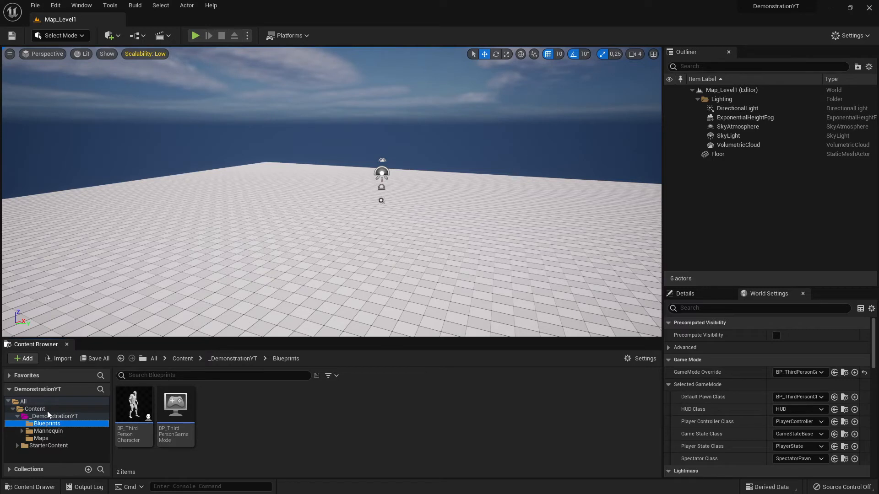
Step: Search the whole Content folder for assets with "BP_" in their name, and clear the search
click(36, 409)
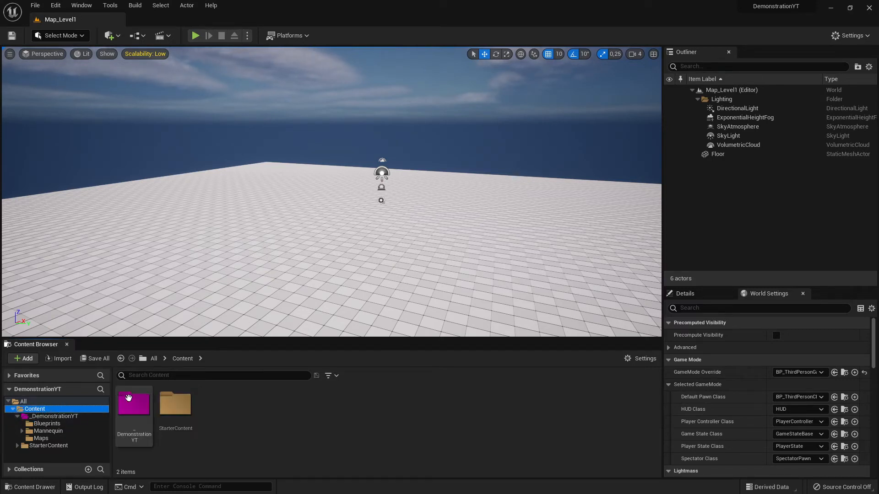
click(184, 376)
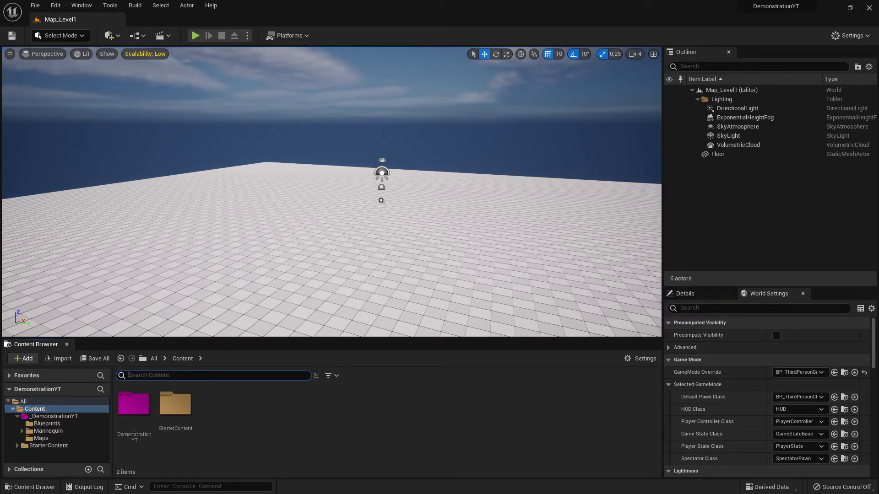
text(BP_)
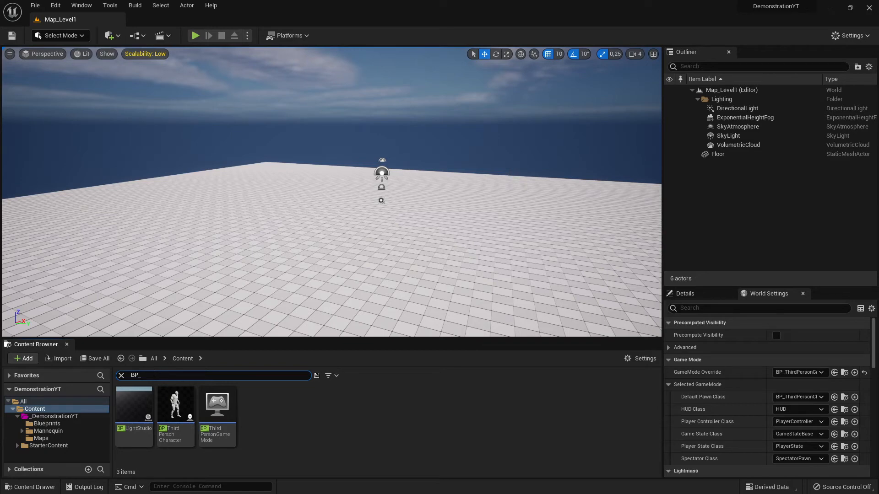
key(BackSpace)
key(BackSpace)
key(BackSpace)
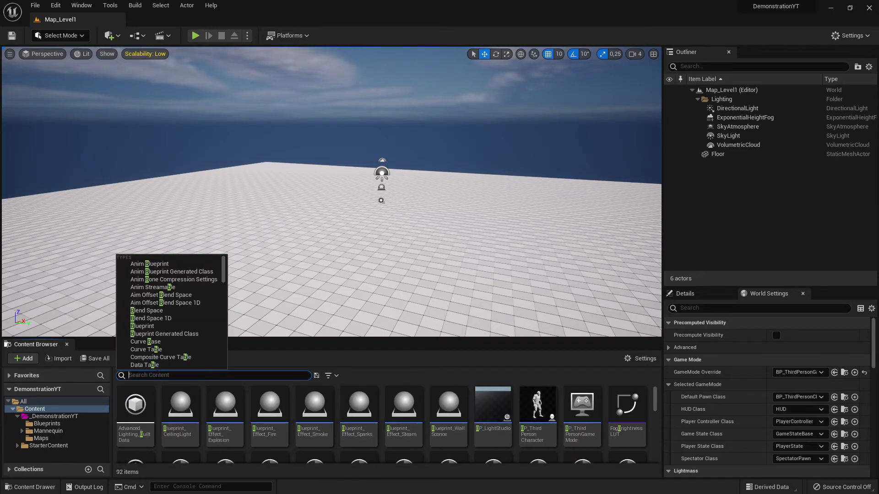
Step: Filter the assets by "sdsd" while switching between the _DemonstrationYT folder and its subfolders, and clear the filter
text(sdsd)
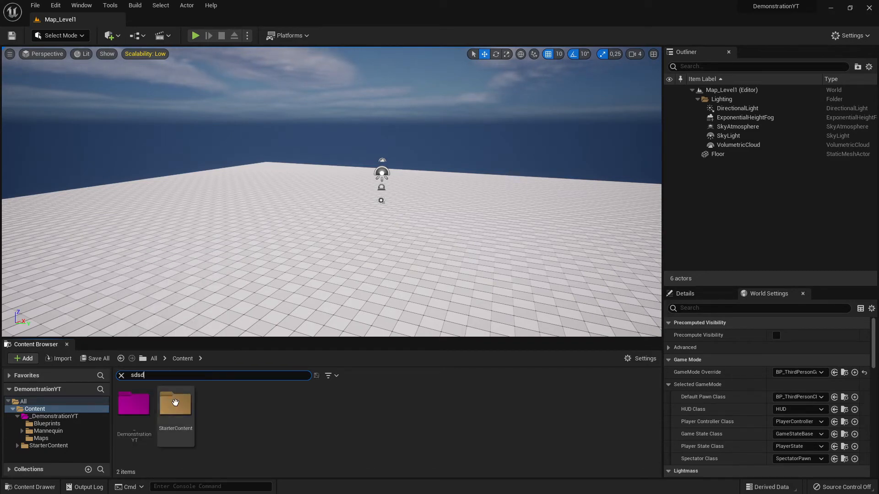
click(53, 424)
click(43, 438)
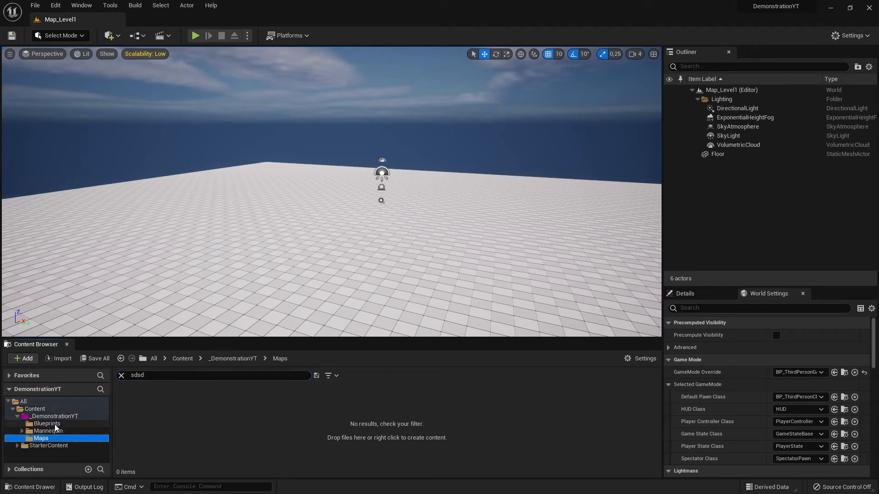
click(73, 423)
click(73, 416)
click(156, 376)
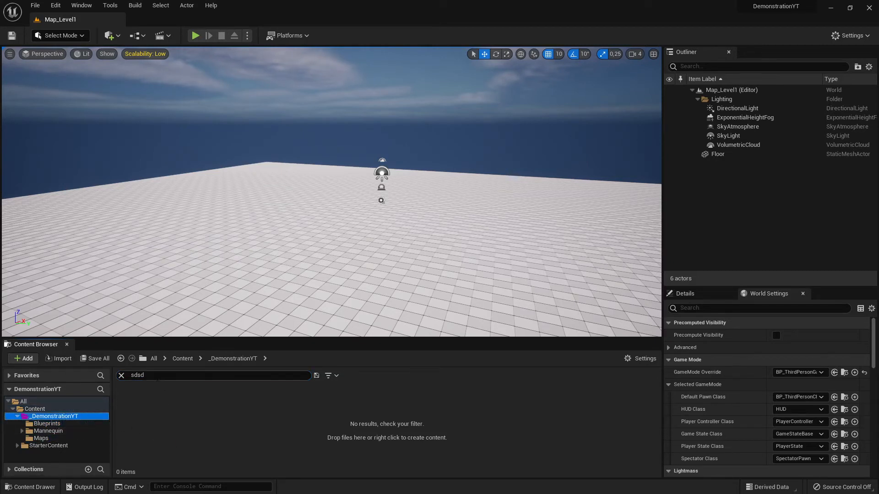
key(BackSpace)
key(BackSpace)
key(BackSpace)
key(BackSpace)
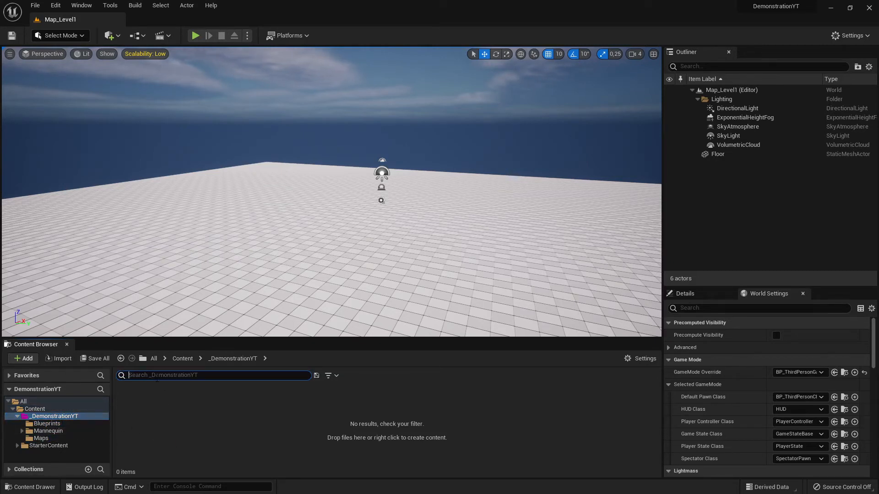
Step: Show the contents of the Blueprints folder inside _DemonstrationYT
click(41, 424)
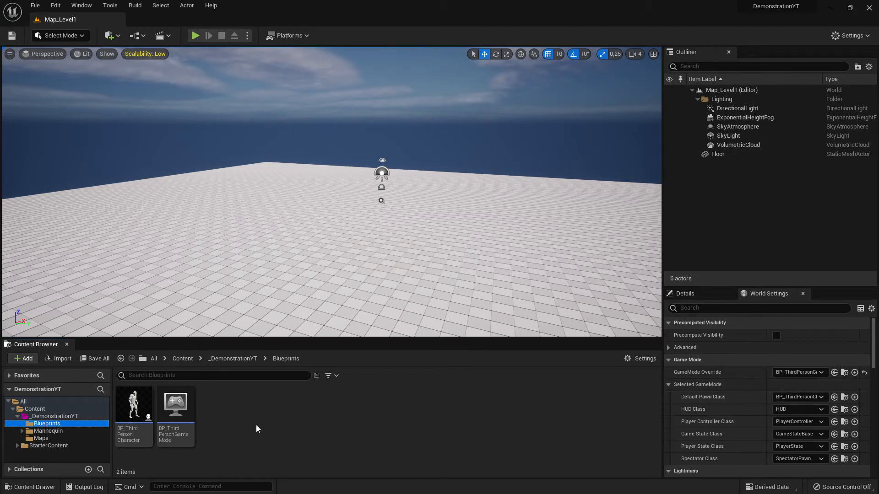
mouse_move(189, 420)
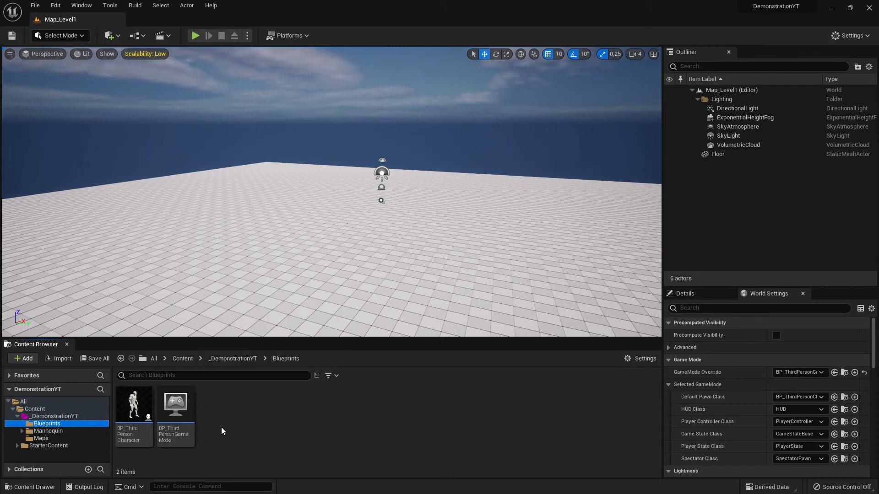
click(52, 416)
click(54, 424)
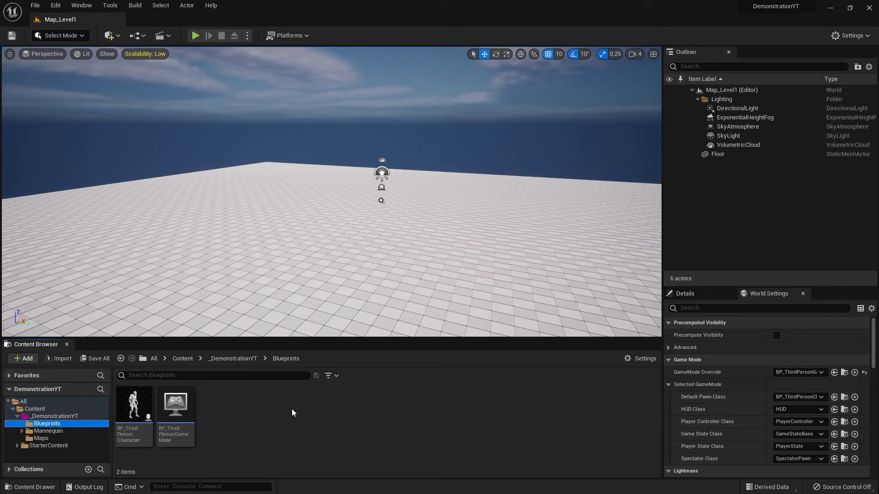
Step: Create a new Blueprint Class in the Blueprints folder with Game Mode Base as its parent class
click(21, 359)
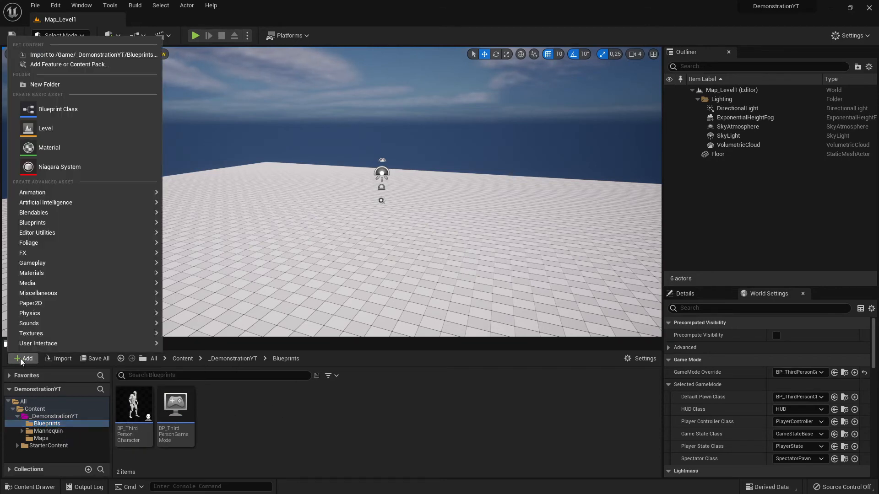
click(64, 108)
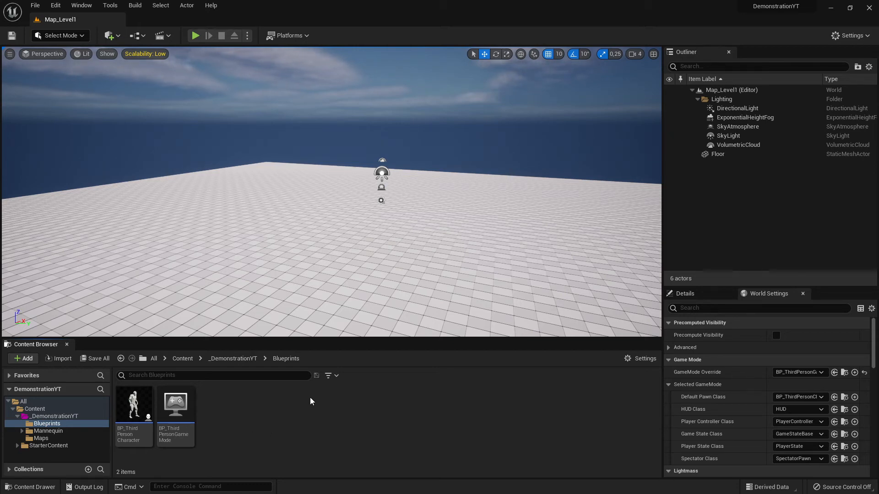
right_click(270, 420)
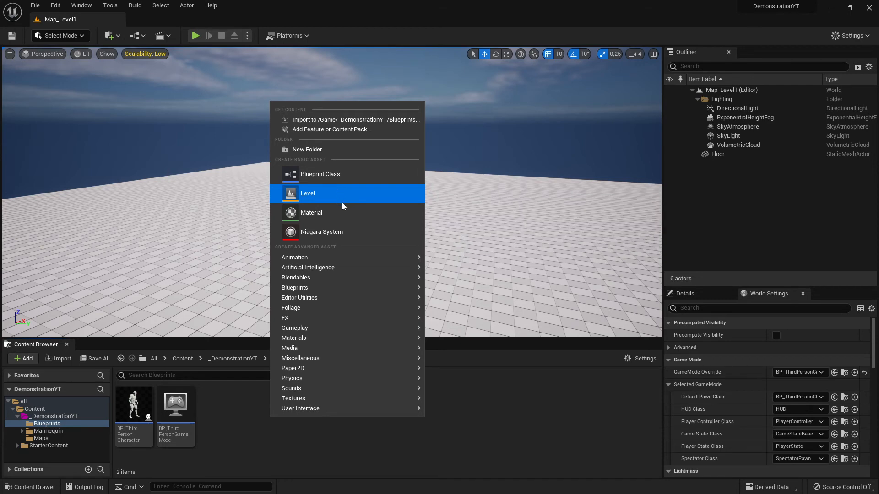
click(333, 174)
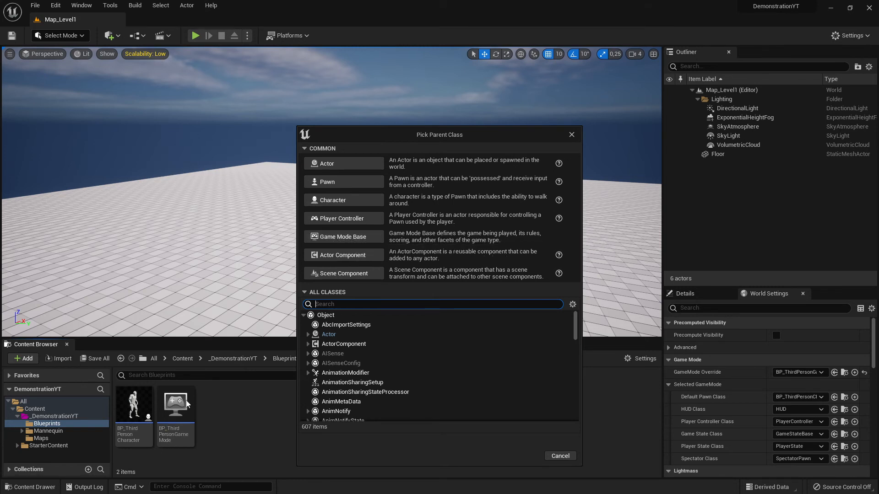
click(343, 237)
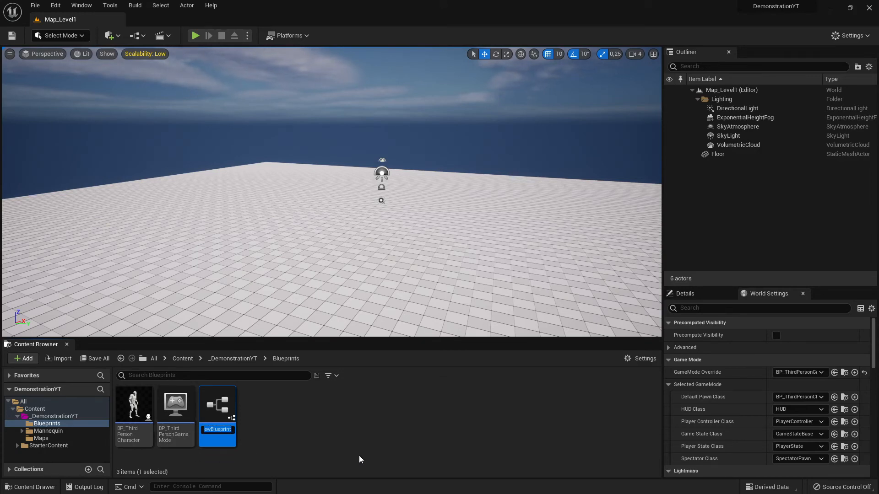
Step: Name the new game mode Blueprint GM_MyGameMode and deselect it
text(B)
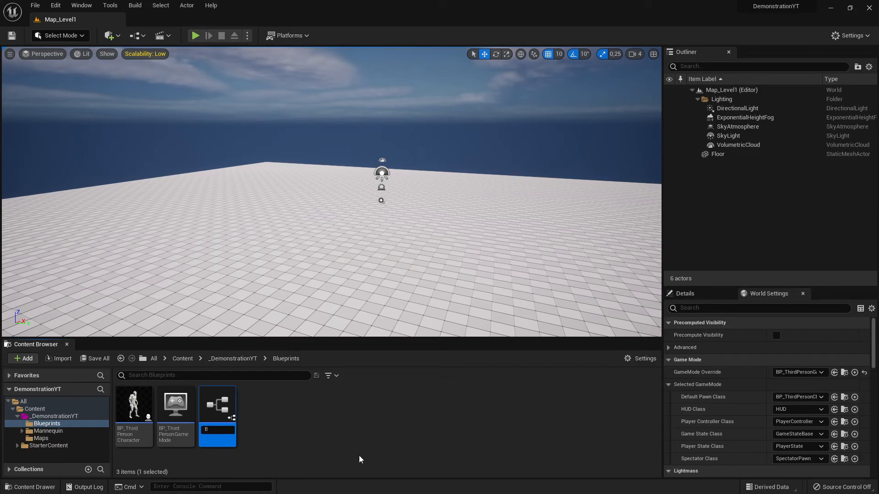
key(BackSpace)
text(GM_M)
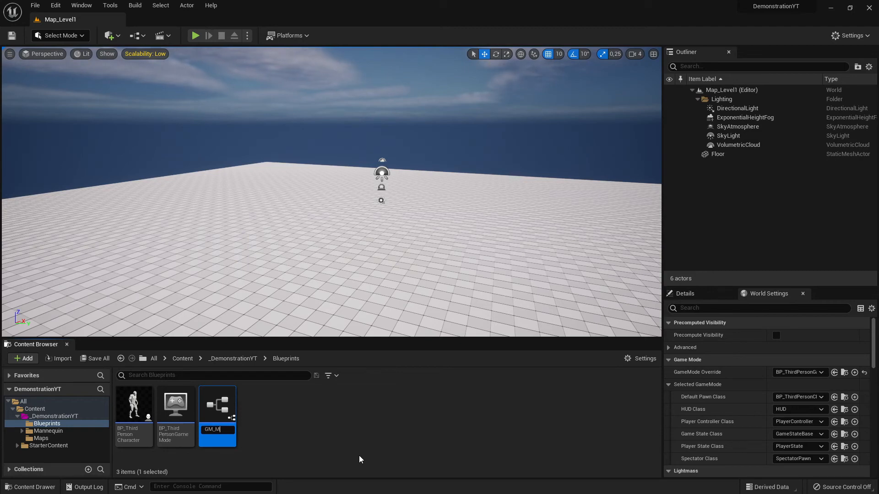
text(yGameMode)
key(Return)
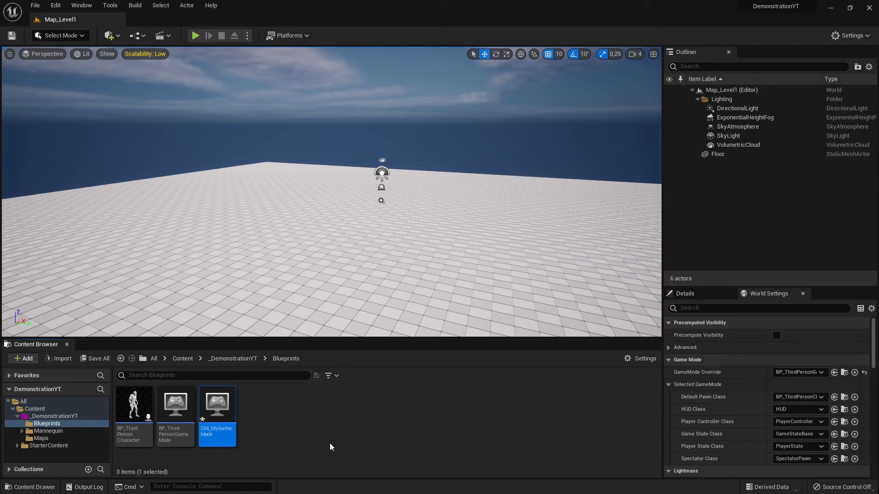
click(328, 438)
Step: Rename the GM_MyGameMode Blueprint as GM_BP_MyGameMode
mouse_move(217, 434)
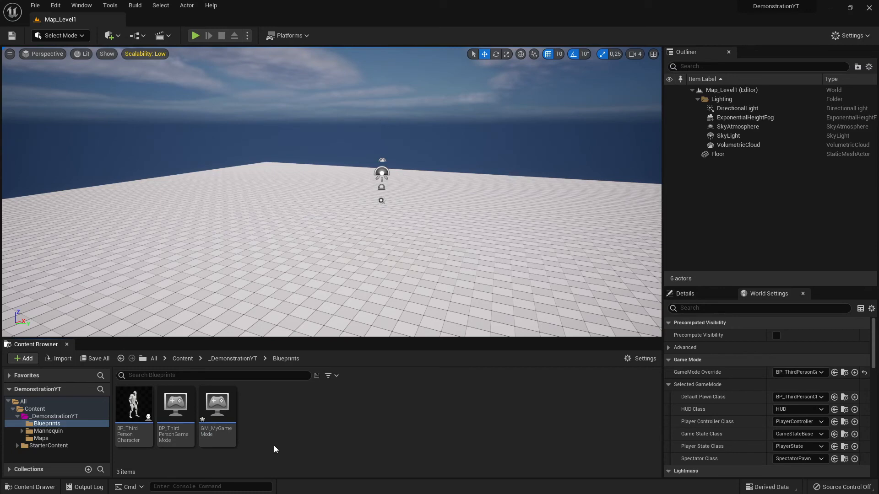
click(219, 423)
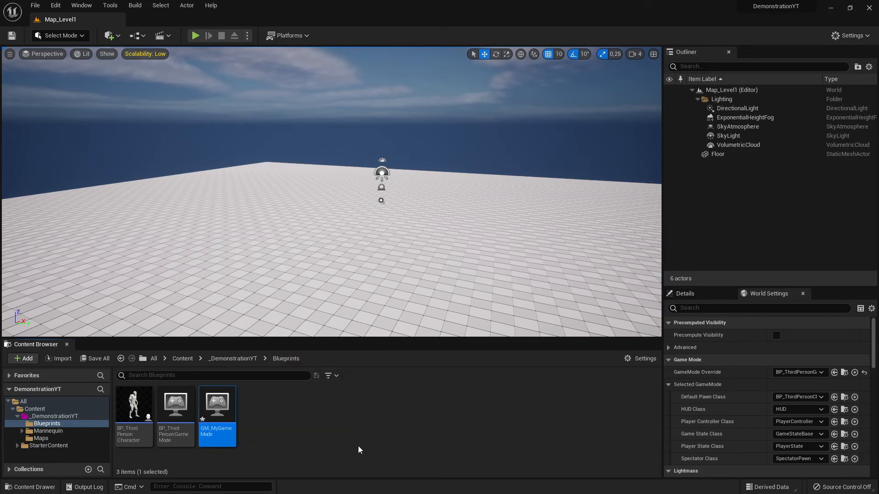
key(F2)
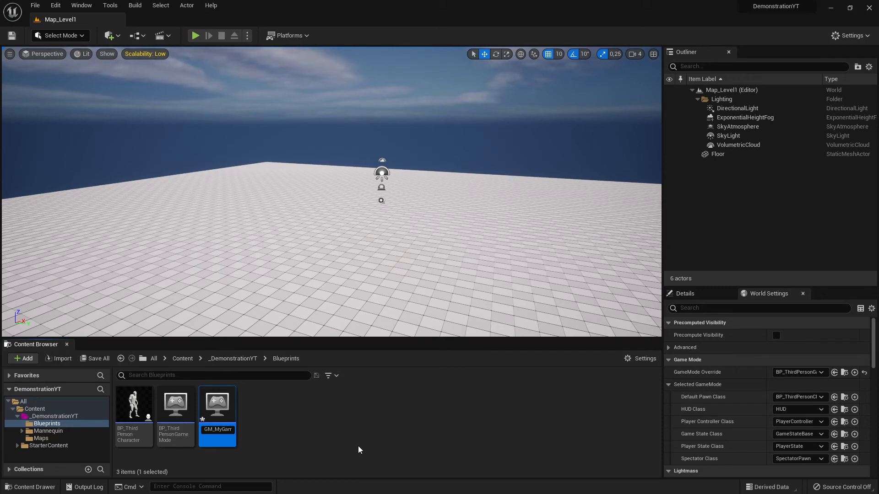
text(BP_)
key(End)
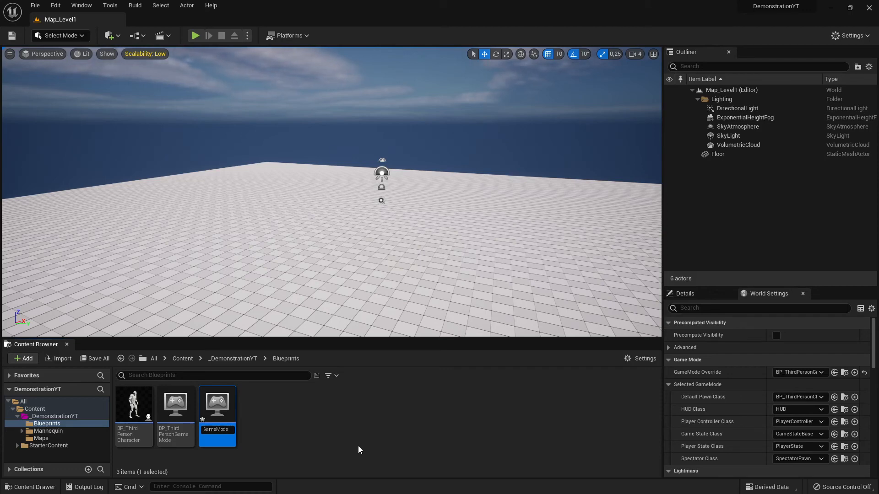
key(Return)
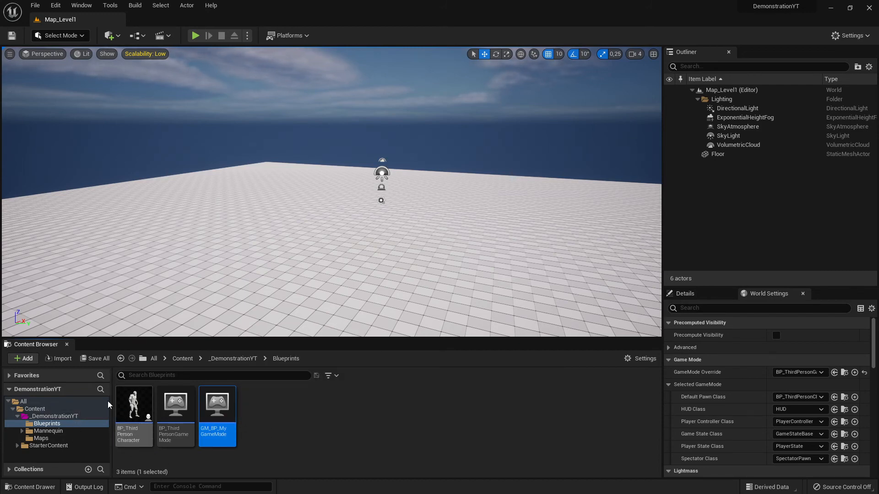
Step: Search the entire Content folder for assets matching "BP_", clear the search and return to the Blueprints folder
click(50, 409)
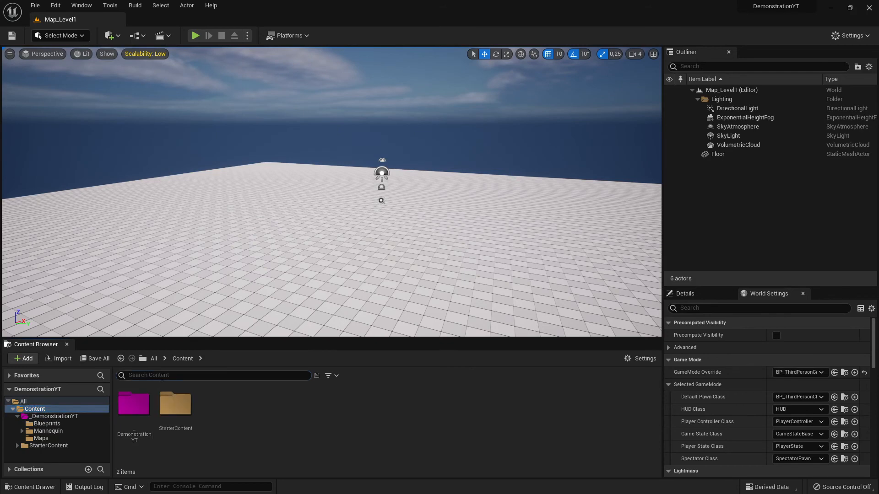
click(180, 376)
text(BP)
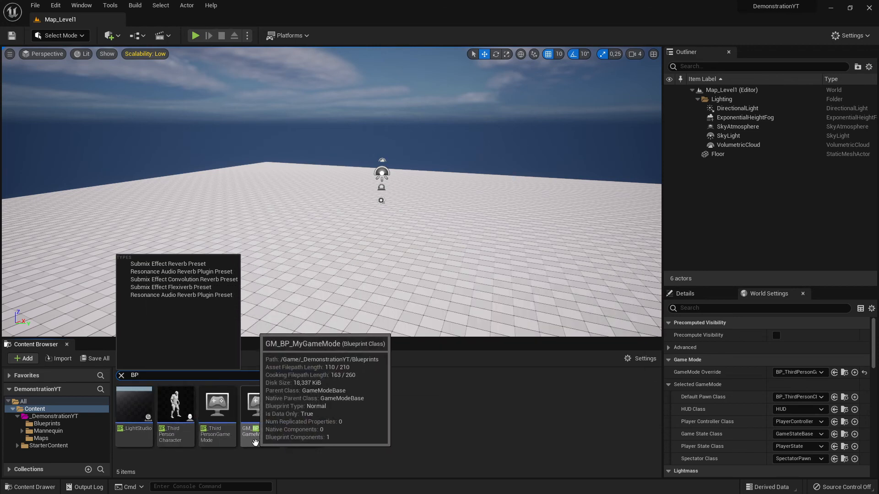
text(_)
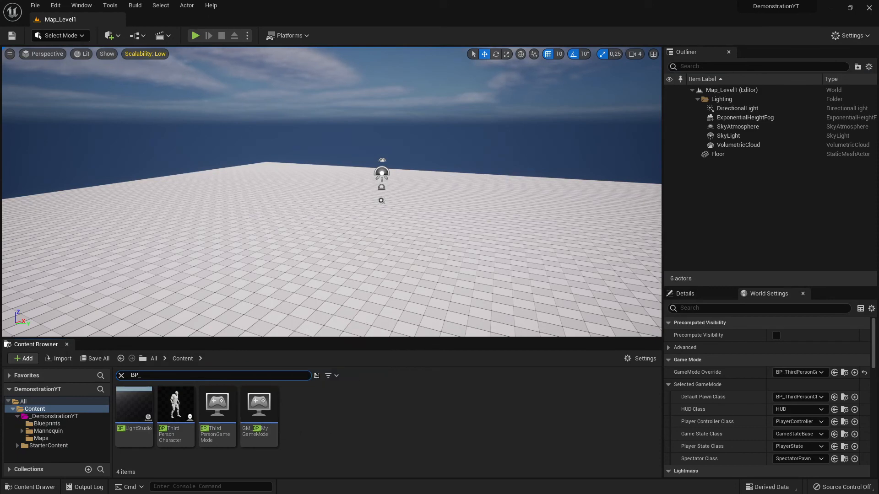
key(BackSpace)
key(BackSpace)
key(BackSpace)
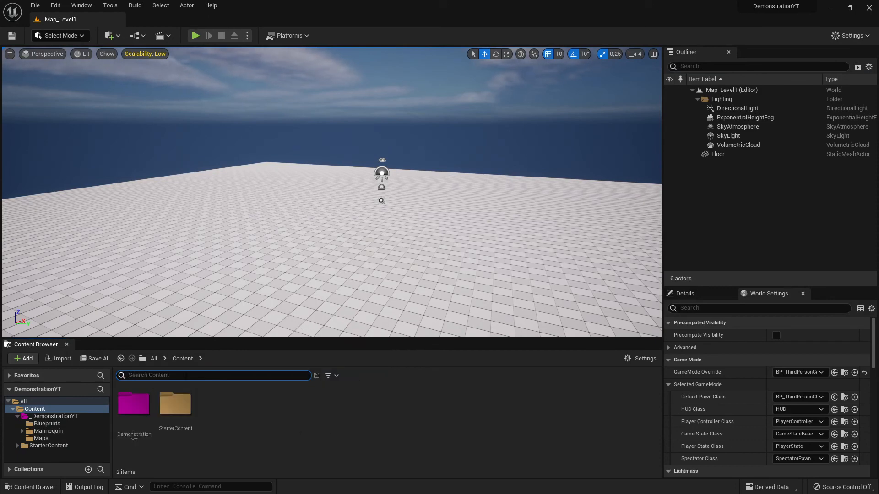
click(58, 417)
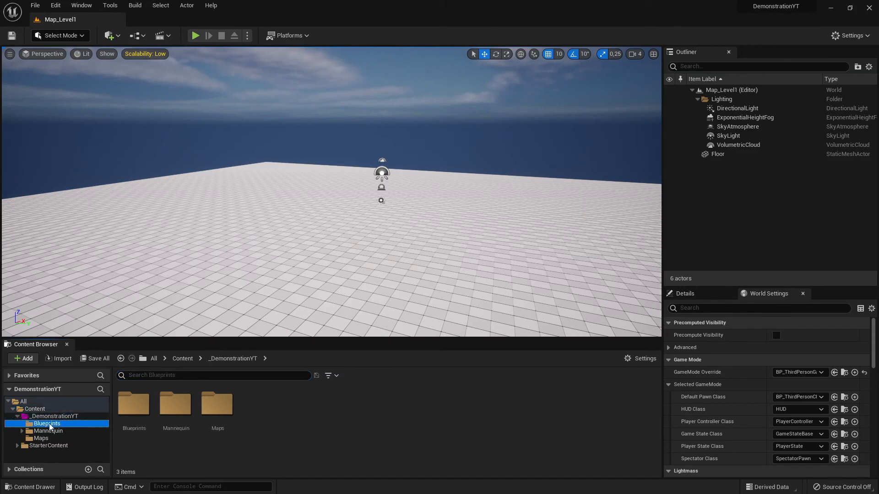
click(51, 423)
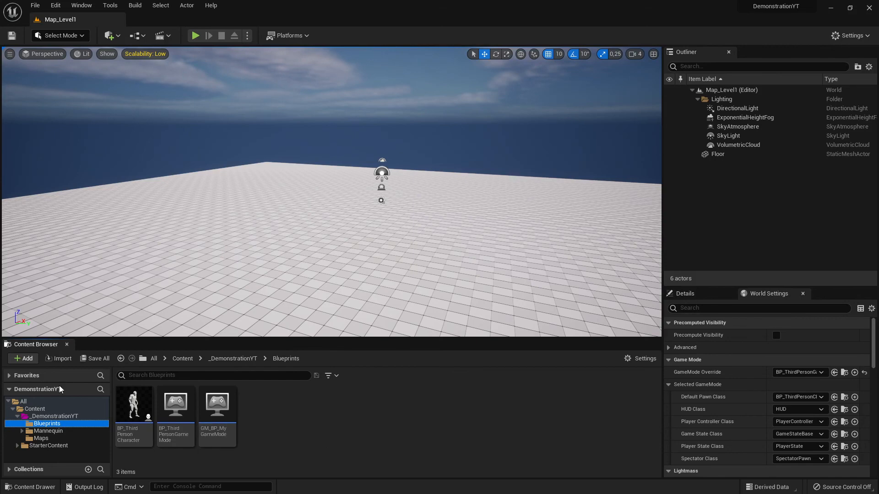
Step: Search the _DemonstrationYT folder for assets matching "GM_", clear the search and show the Blueprints folder again
click(49, 415)
click(158, 377)
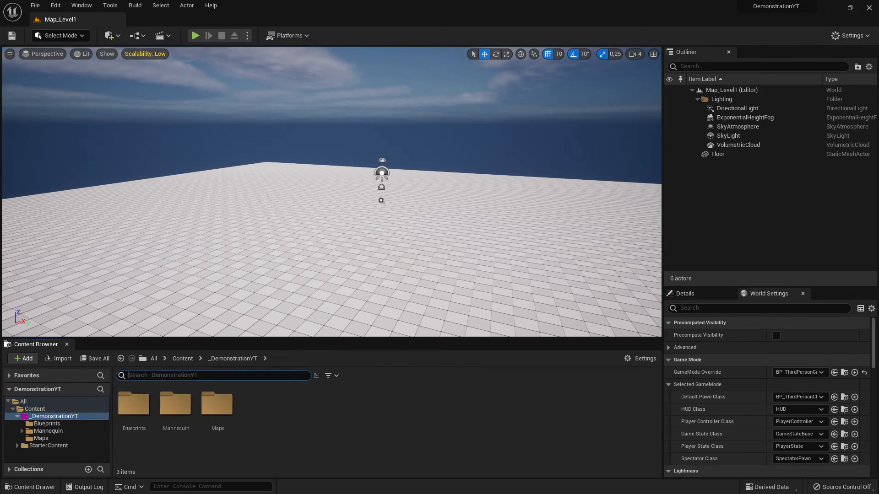
text(GM_)
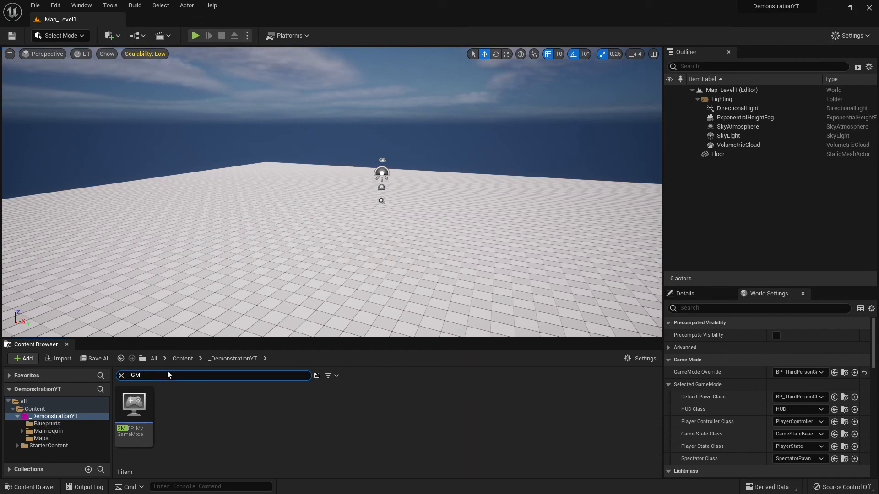
key(BackSpace)
key(BackSpace)
key(BackSpace)
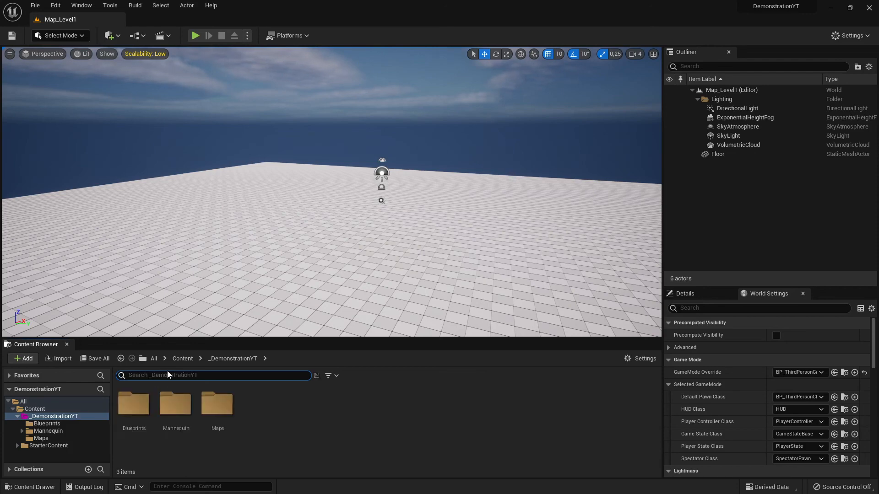
click(51, 424)
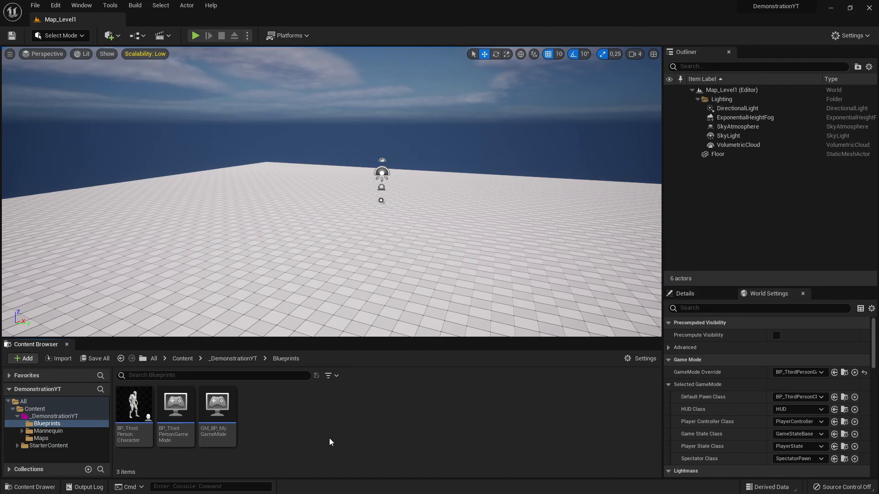
Step: Delete the GM_BP_MyGameMode Blueprint from the Blueprints folder and confirm the deletion
click(218, 431)
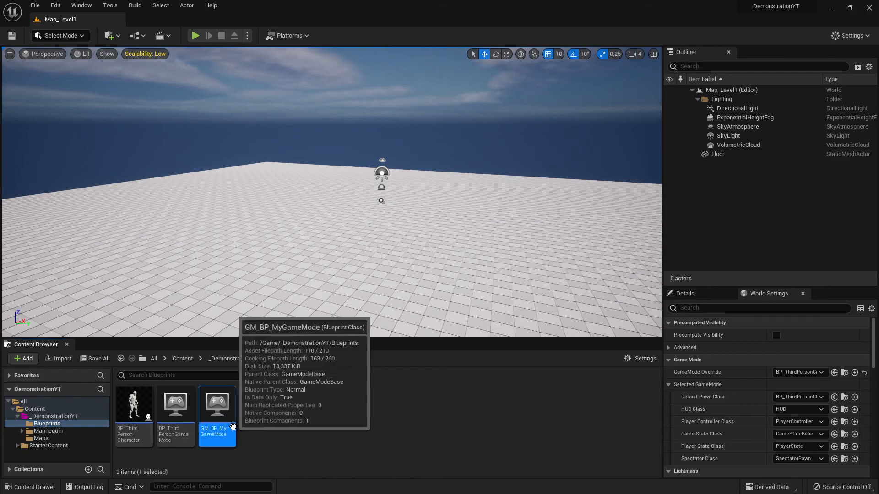
key(Delete)
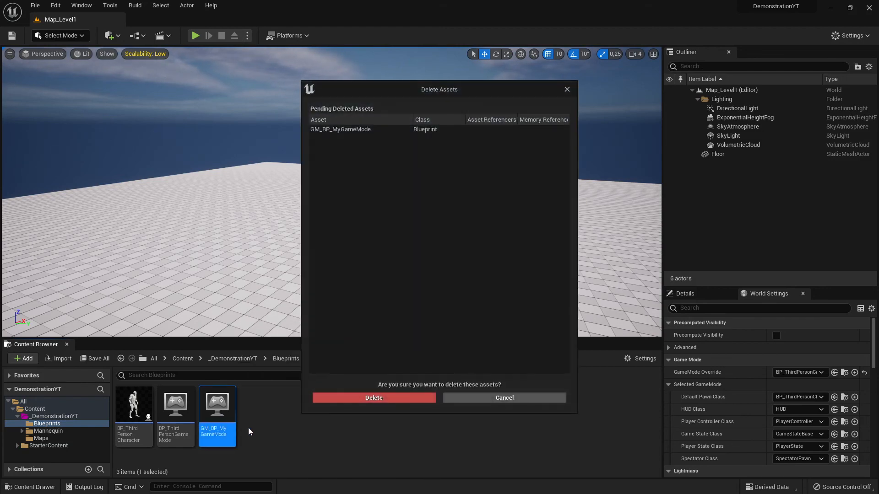
click(349, 396)
click(285, 420)
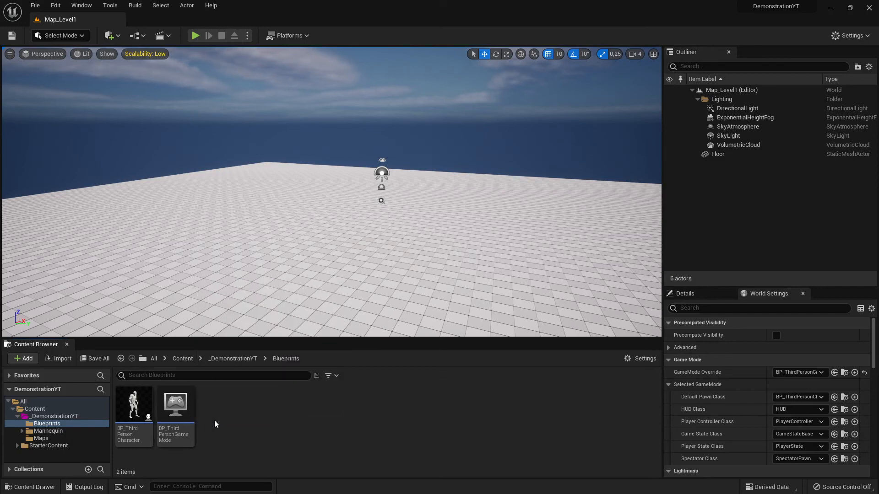
click(41, 439)
click(45, 423)
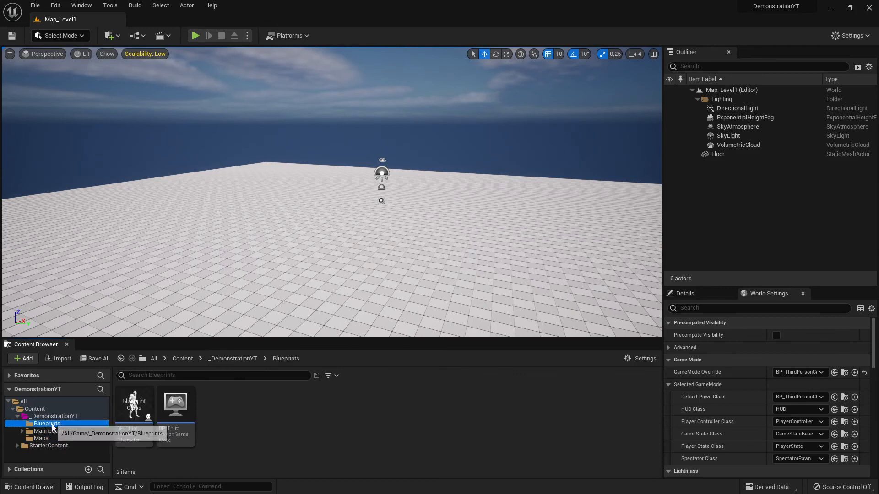
click(40, 410)
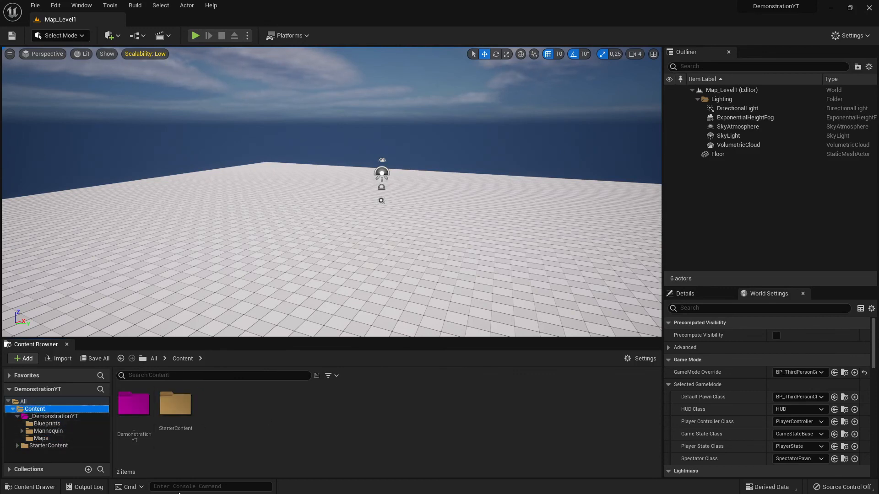
Step: Locate the level's GameMode Override asset from the World Settings and open BP_ThirdPersonGameMode for editing
click(708, 294)
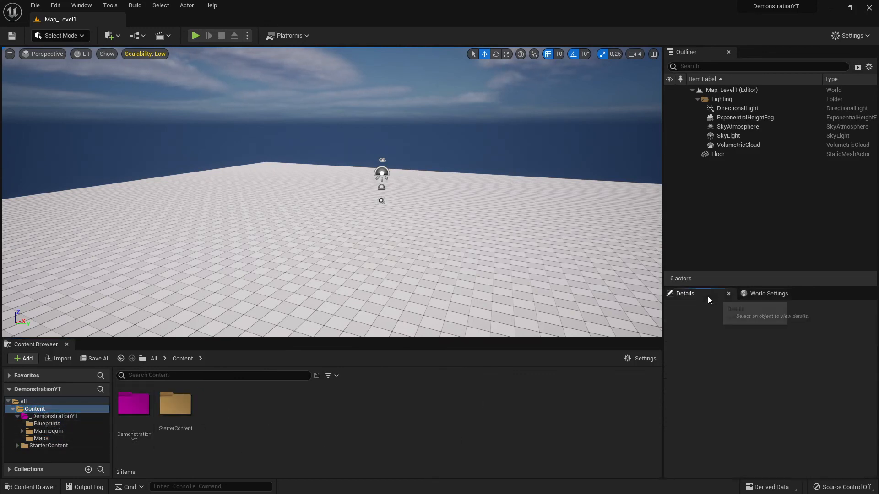
click(770, 293)
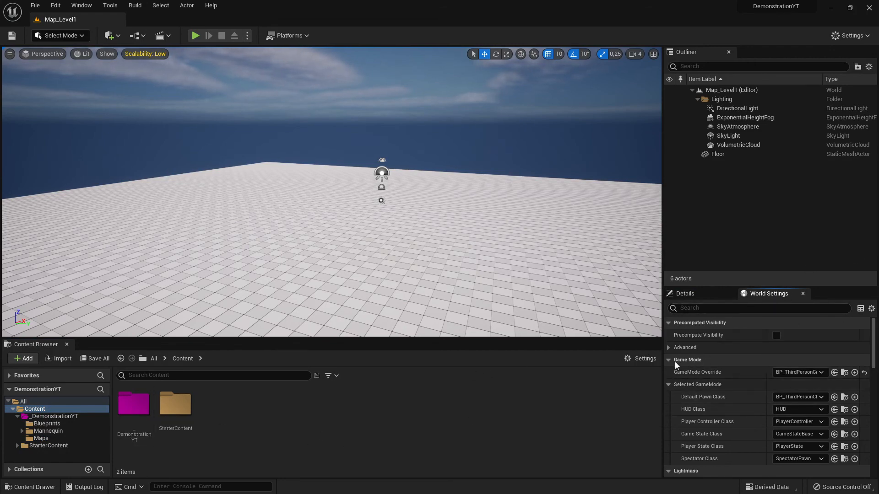
click(844, 373)
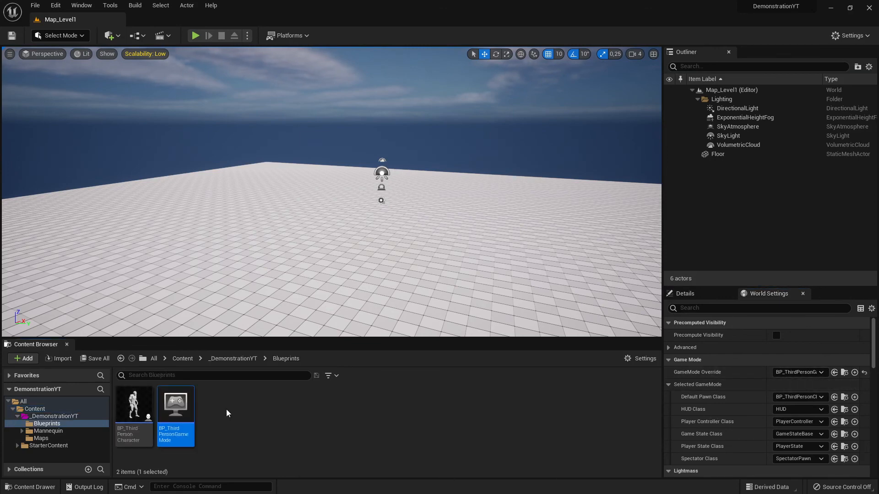
double_click(176, 409)
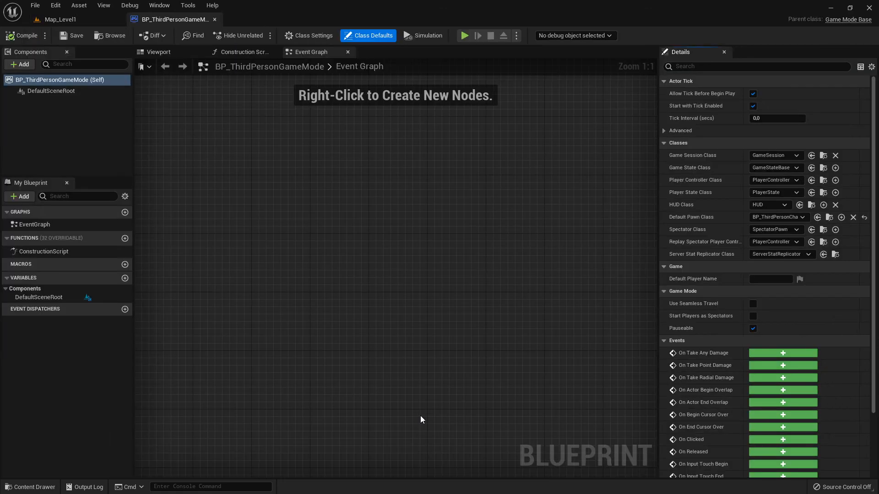